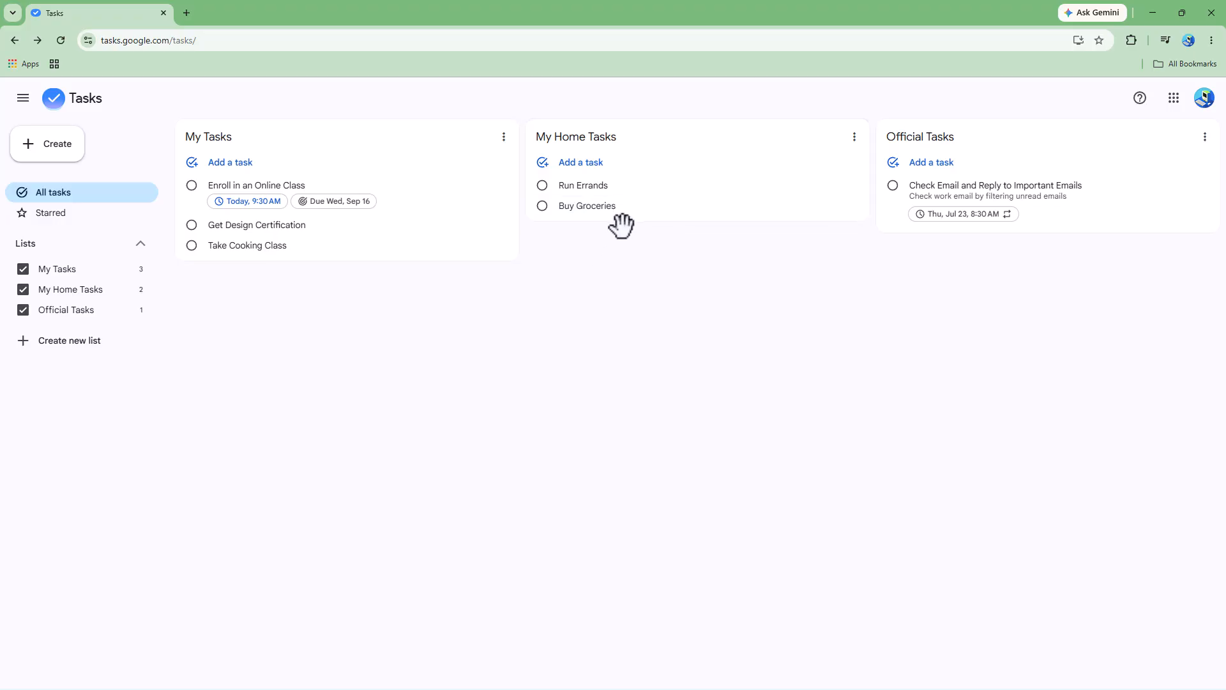
# Schedule the Buy Groceries task in My Home Tasks for July 25, 2026 at 8:00 AM.
pyautogui.click(632, 209)
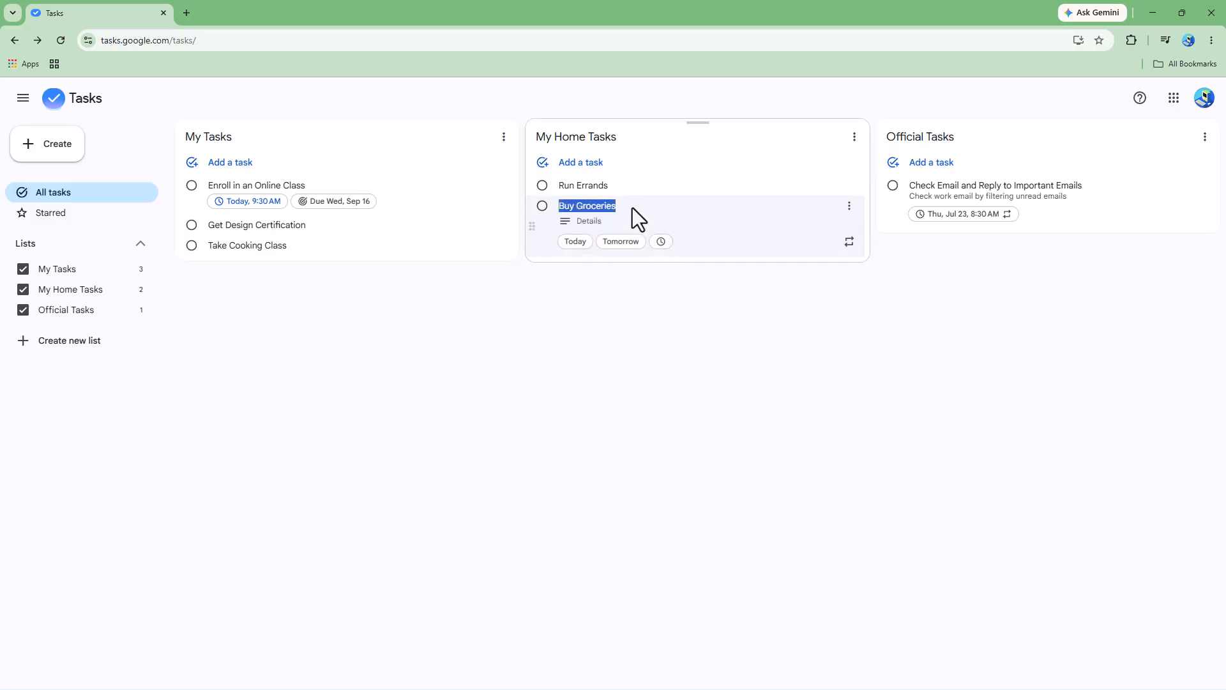
pyautogui.click(661, 244)
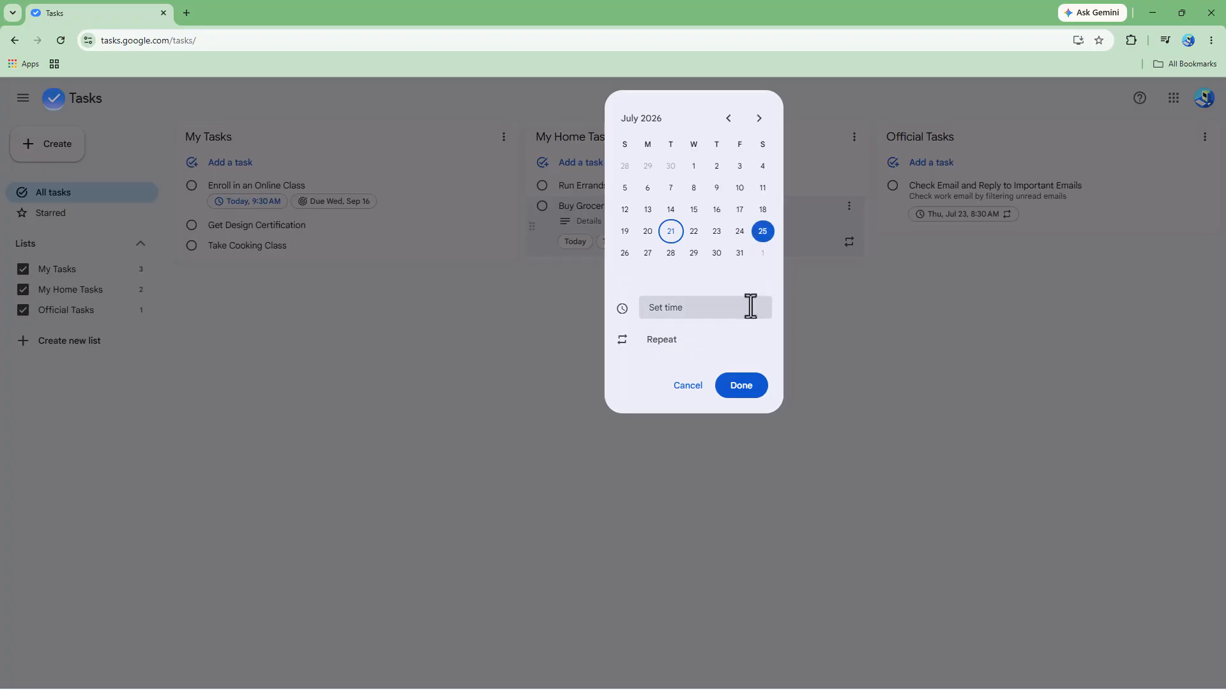
pyautogui.click(690, 309)
pyautogui.scroll(-3, 697, 380)
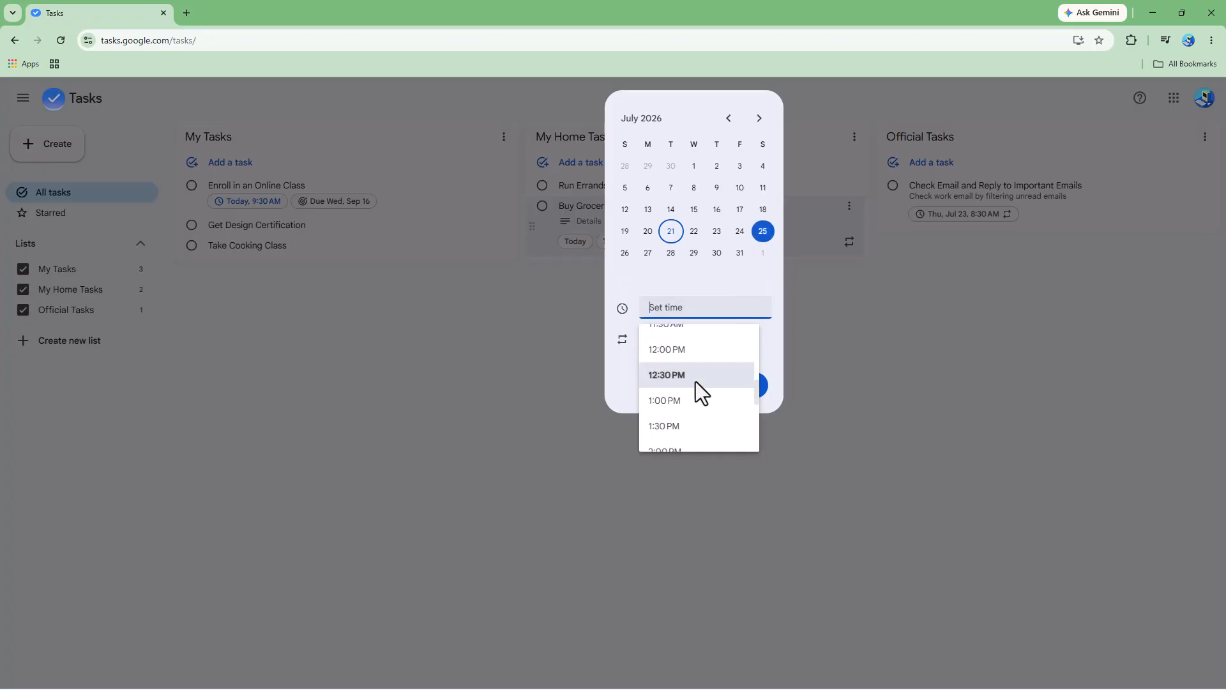
pyautogui.scroll(2, 687, 358)
pyautogui.scroll(2, 688, 370)
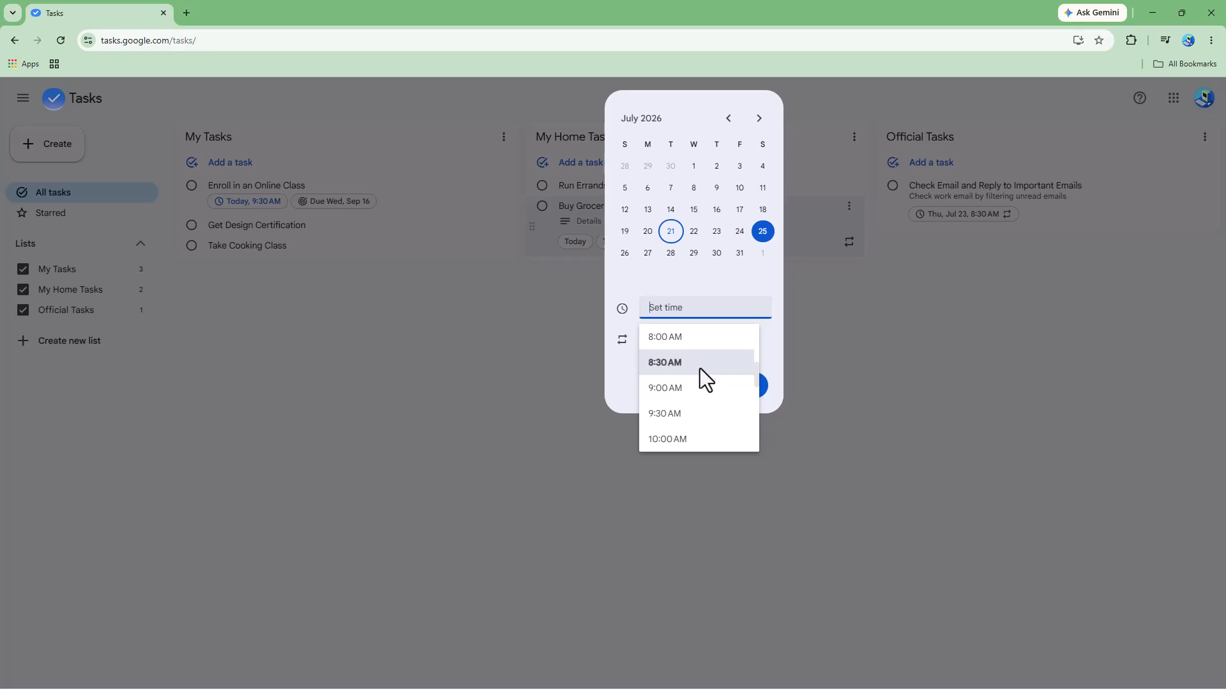
pyautogui.click(704, 341)
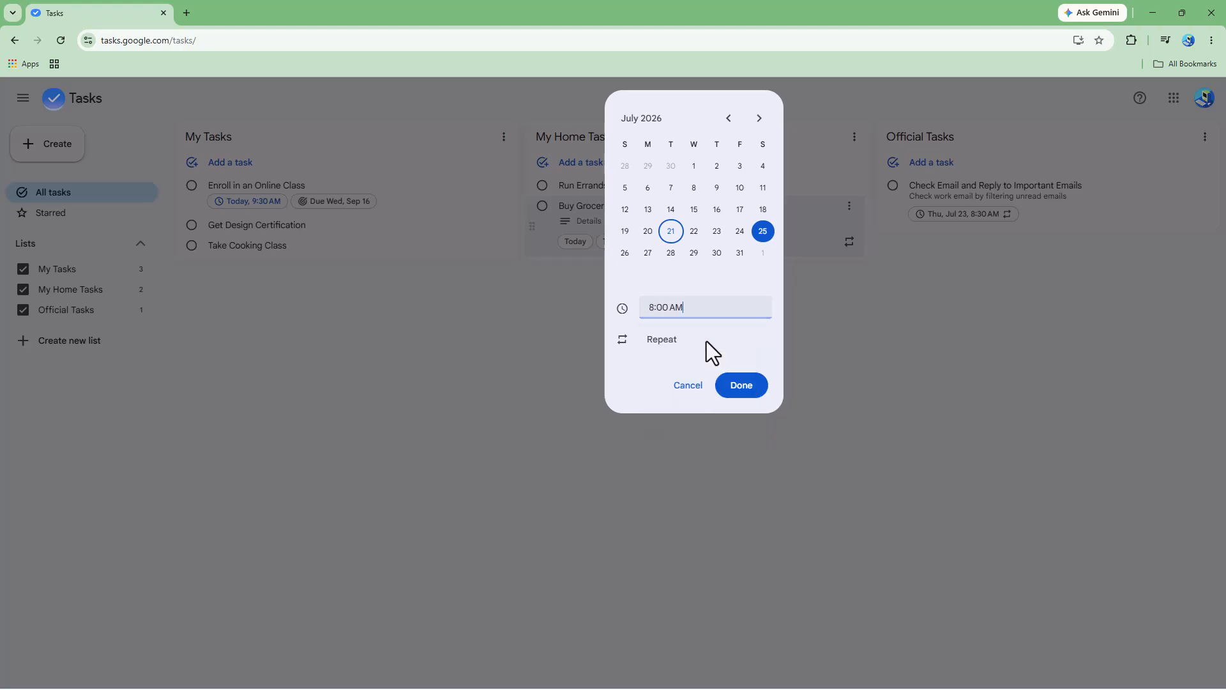
# Make the Buy Groceries task repeat every week on Saturday with no end date, and save the schedule.
pyautogui.click(672, 347)
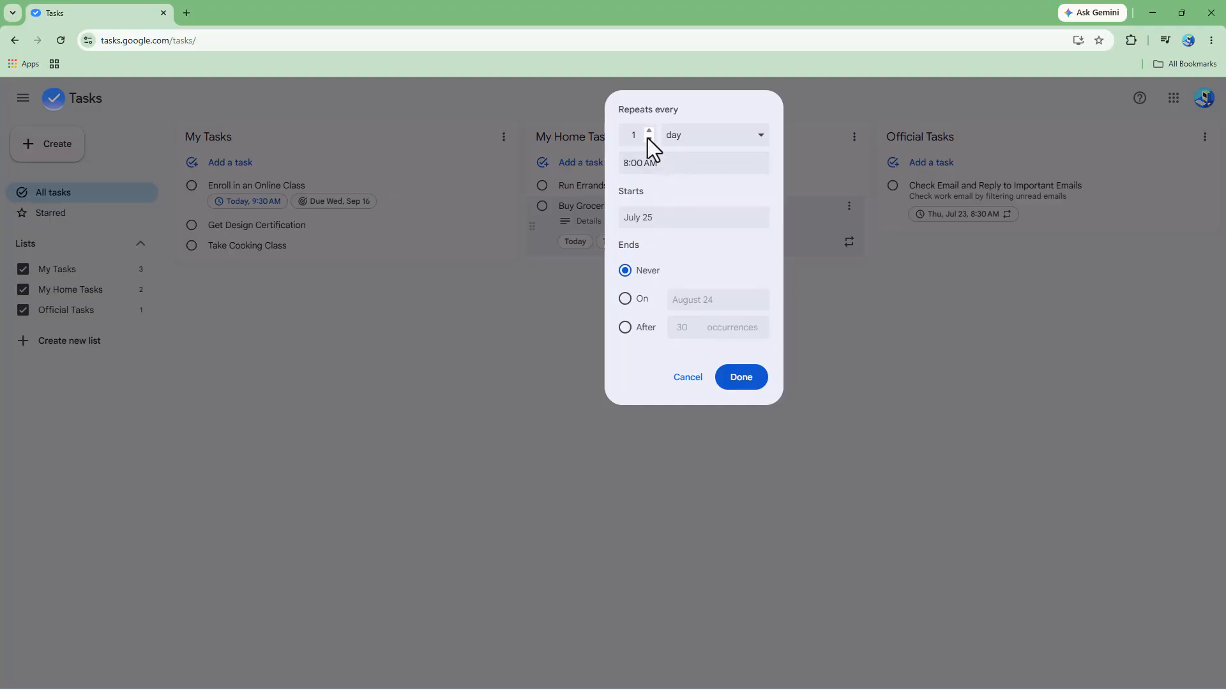
pyautogui.click(688, 143)
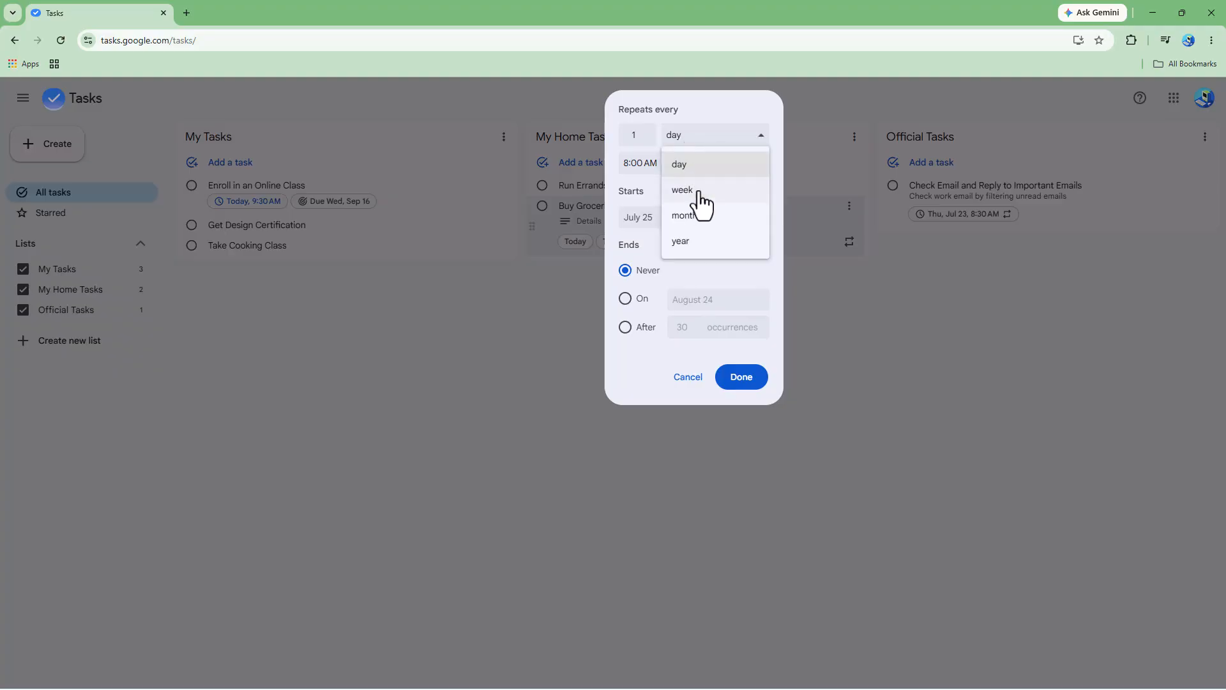
pyautogui.click(699, 190)
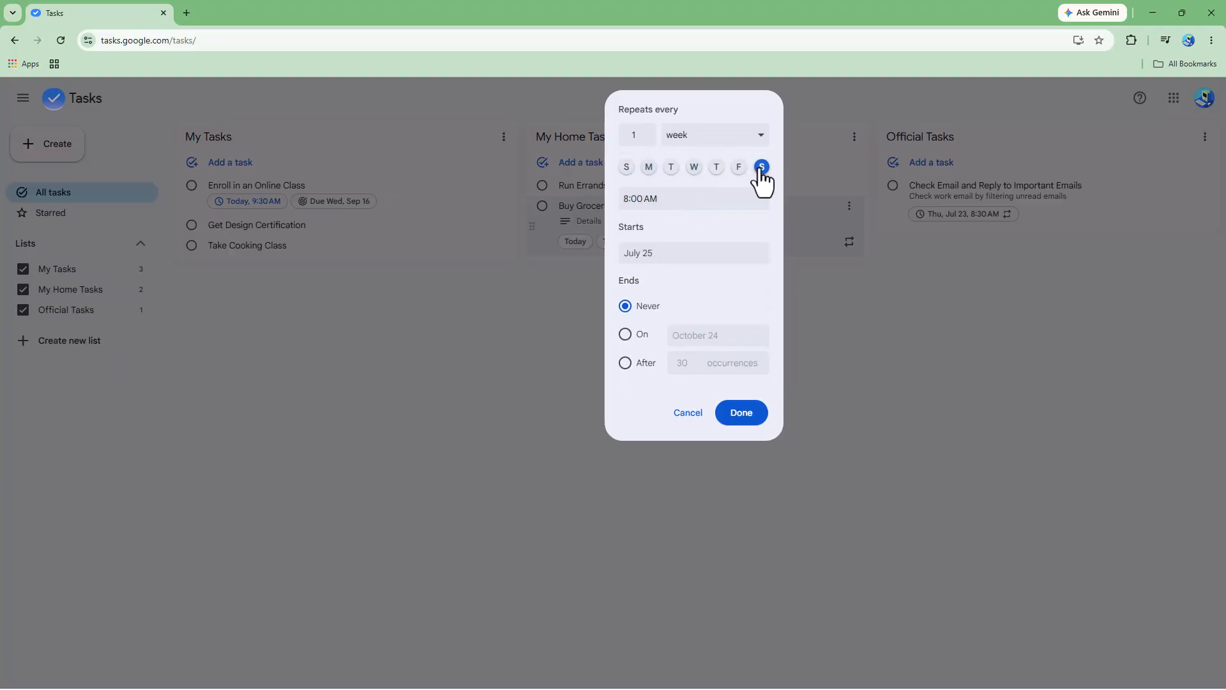
pyautogui.click(694, 170)
pyautogui.click(695, 171)
pyautogui.click(645, 362)
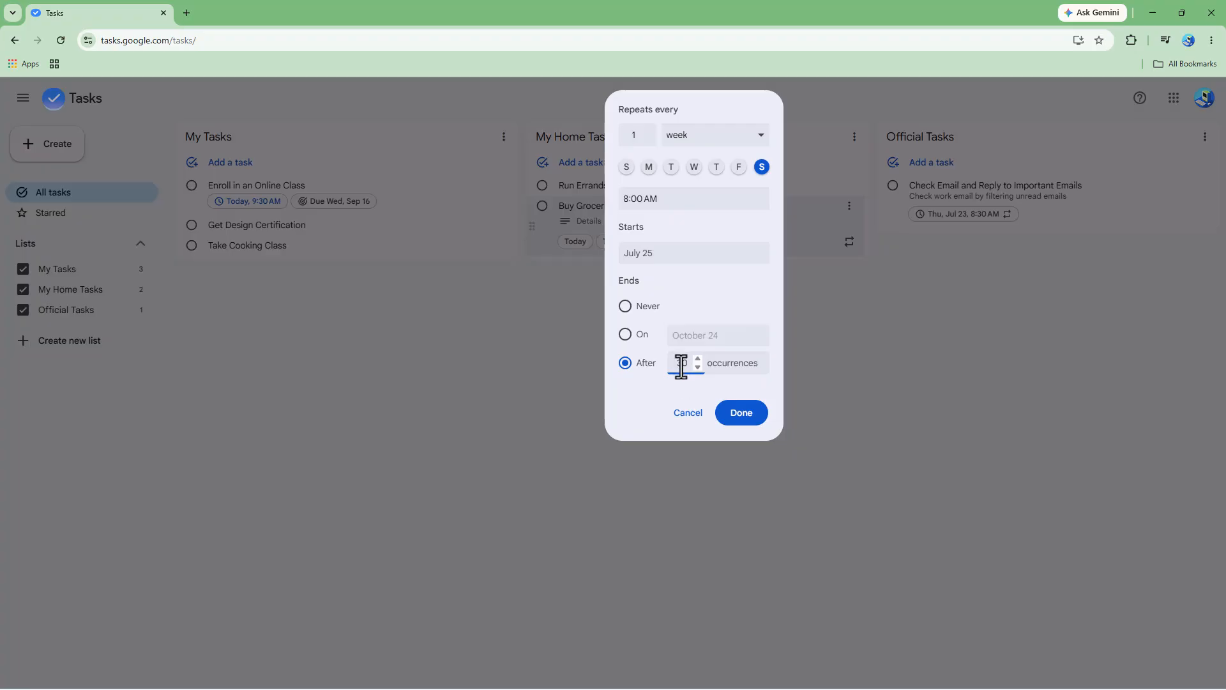
pyautogui.click(626, 307)
pyautogui.click(736, 414)
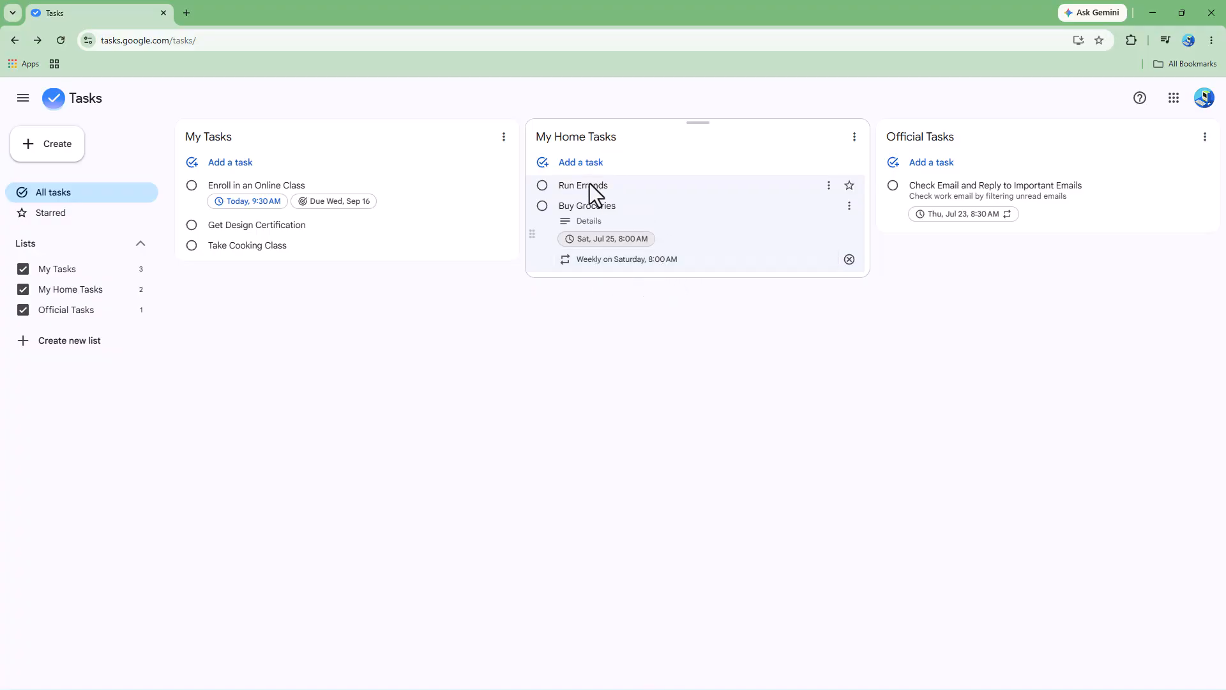
# Schedule the Run Errands task in My Home Tasks for July 25, 2026 at 10:00 AM.
pyautogui.click(612, 190)
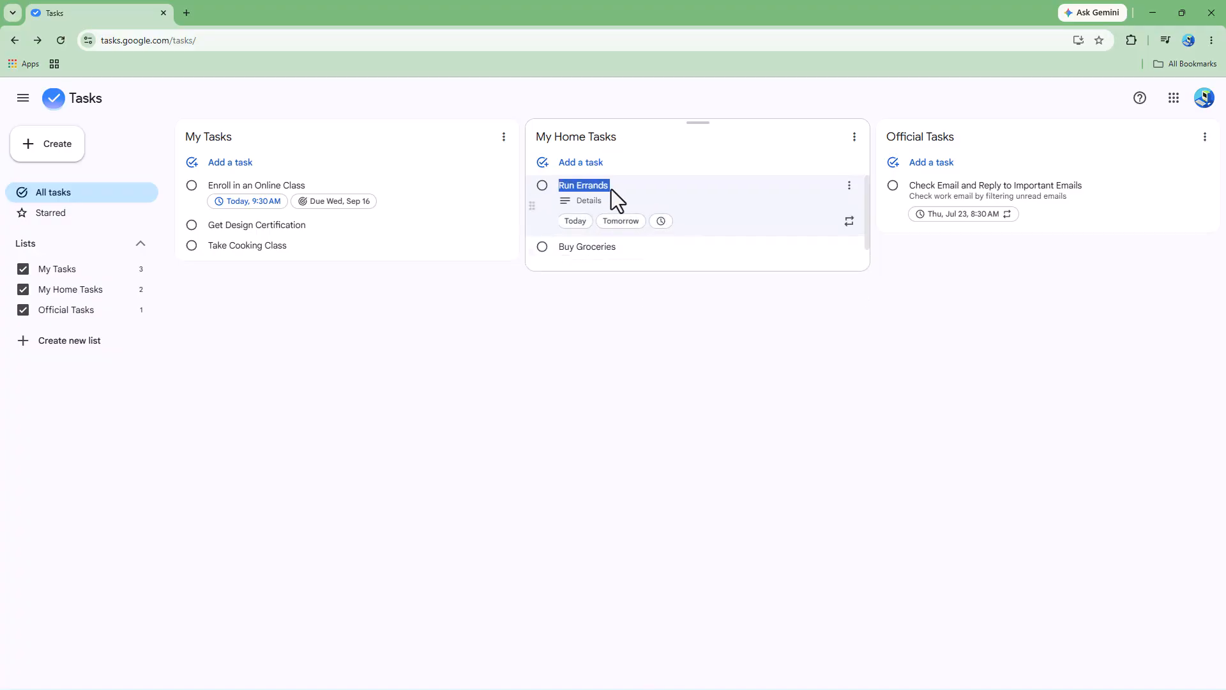
pyautogui.click(661, 224)
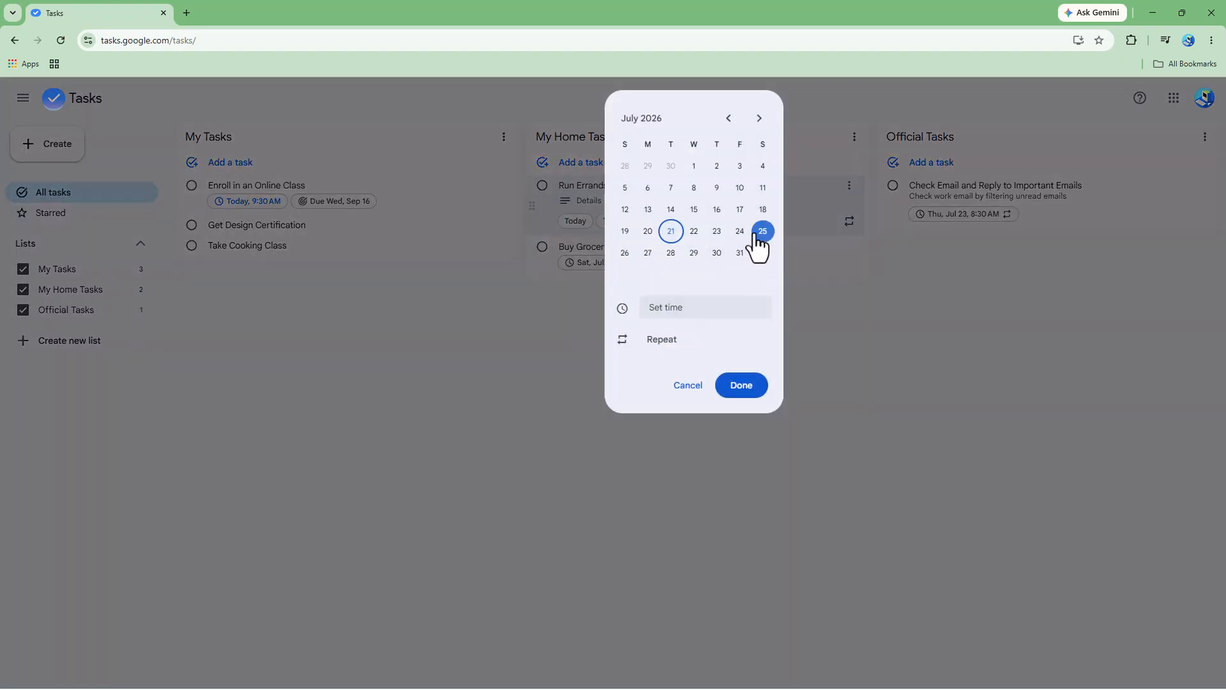
pyautogui.click(624, 255)
pyautogui.click(763, 231)
pyautogui.click(680, 313)
pyautogui.click(680, 312)
pyautogui.click(681, 313)
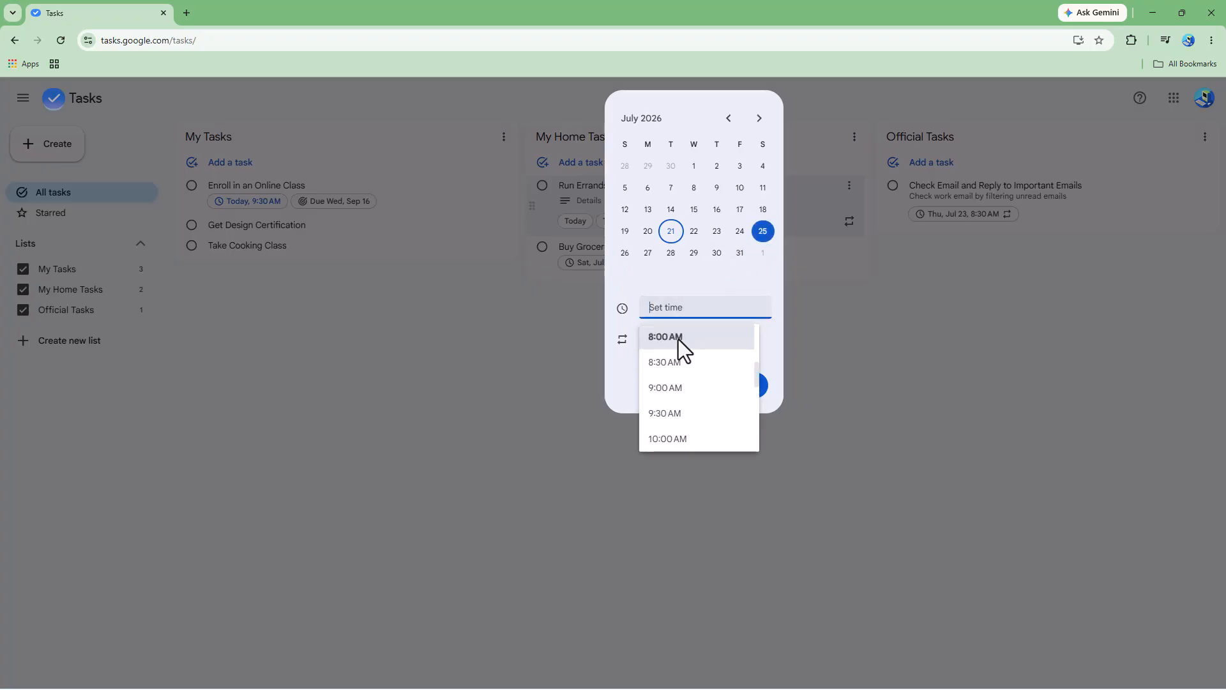
pyautogui.click(623, 346)
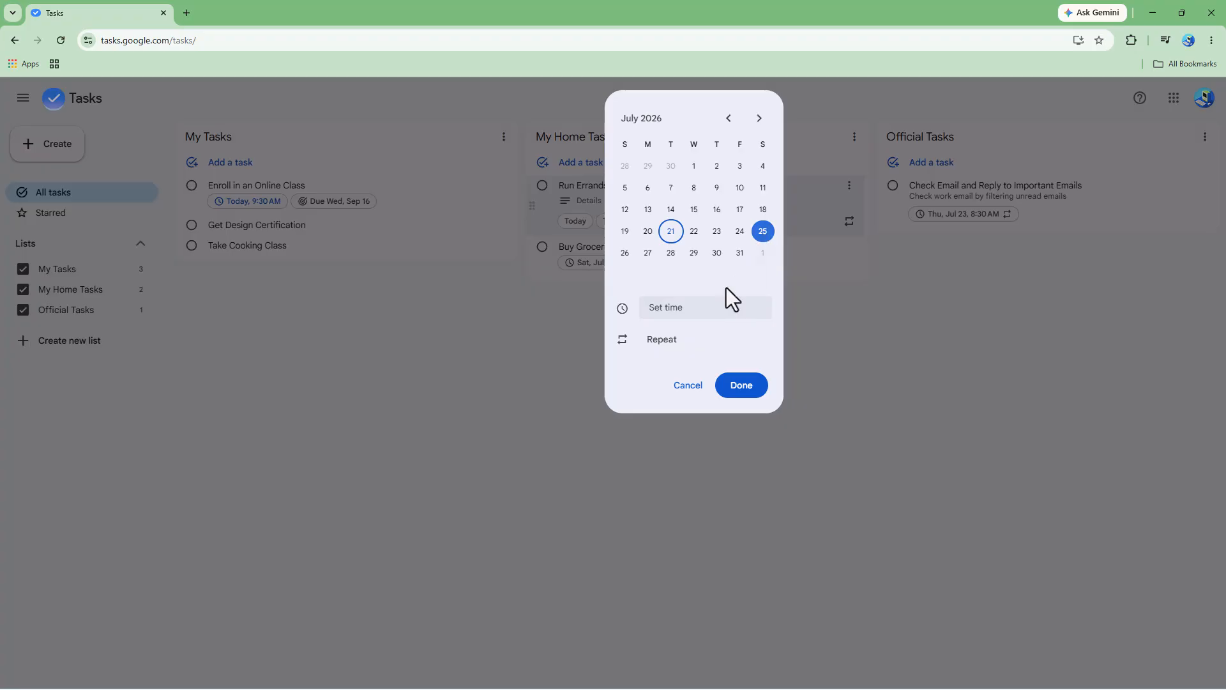
pyautogui.click(690, 309)
pyautogui.scroll(-3, 692, 376)
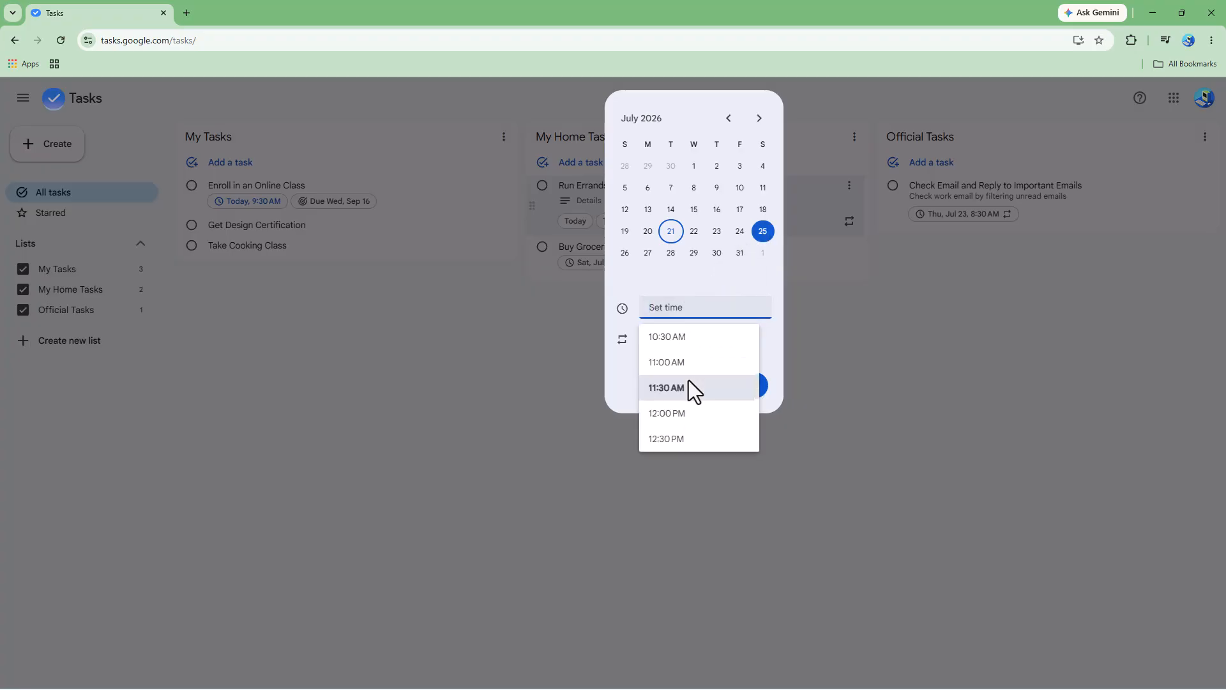
pyautogui.scroll(2, 689, 384)
pyautogui.click(679, 438)
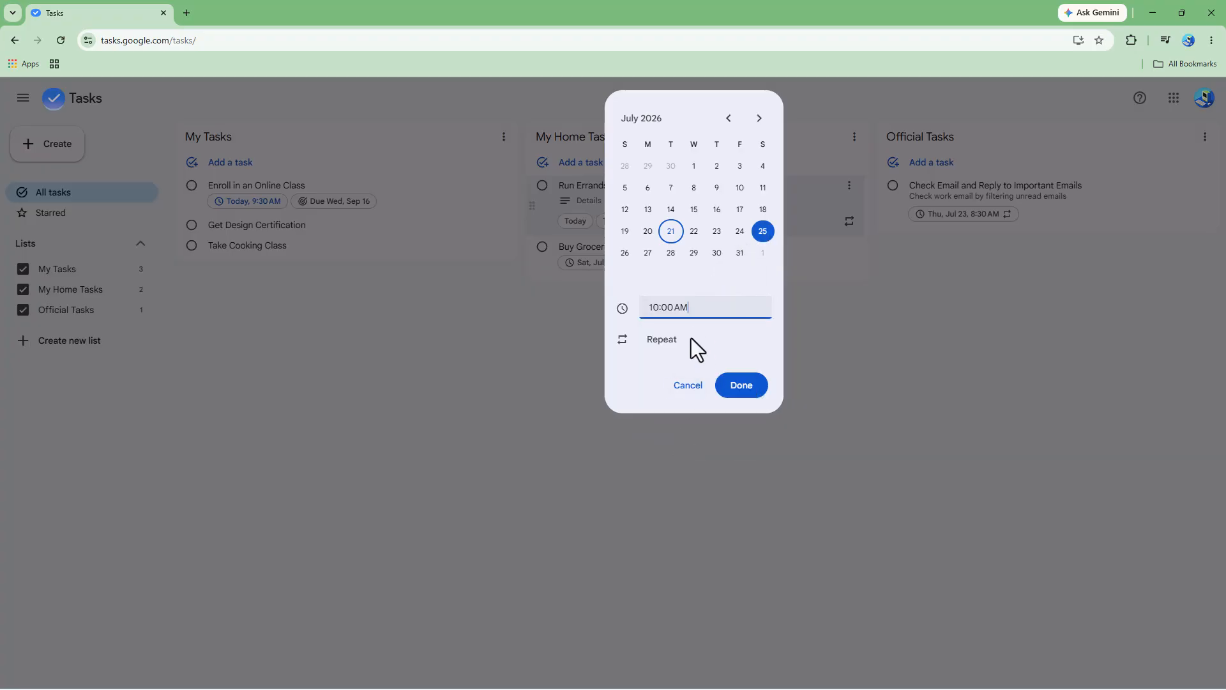
# Make the Run Errands task repeat every week on Saturday and Sunday without an end date, and save it.
pyautogui.click(671, 345)
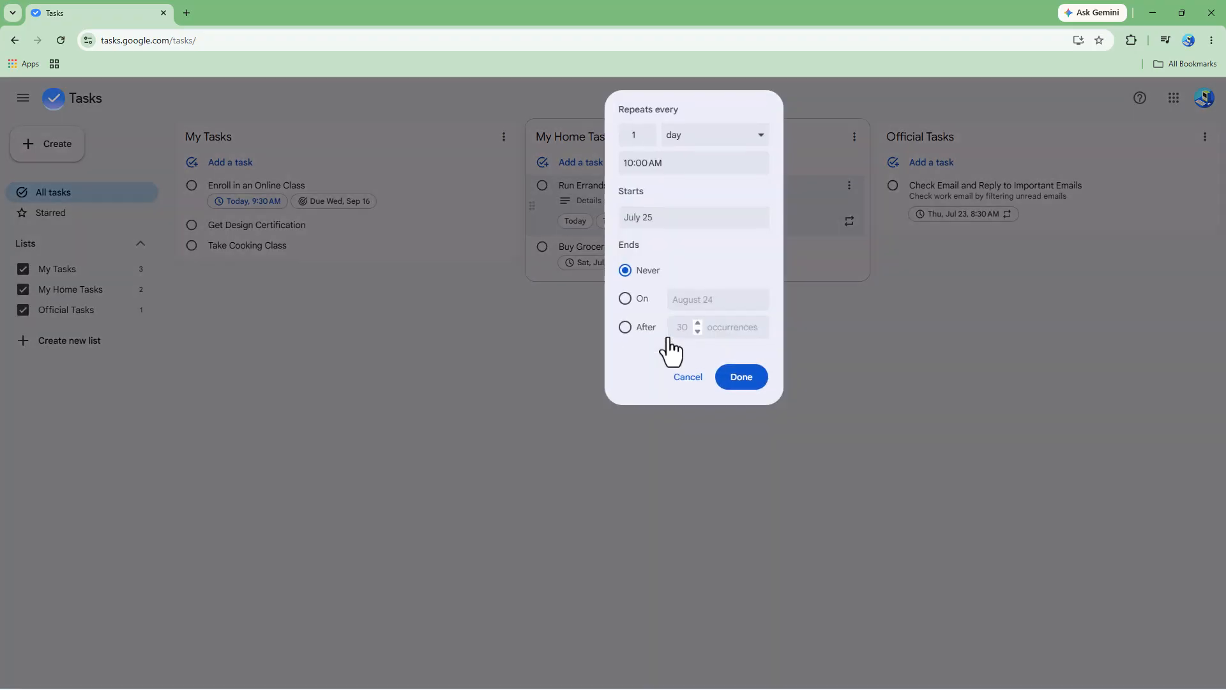
pyautogui.click(712, 138)
pyautogui.click(703, 190)
pyautogui.click(627, 168)
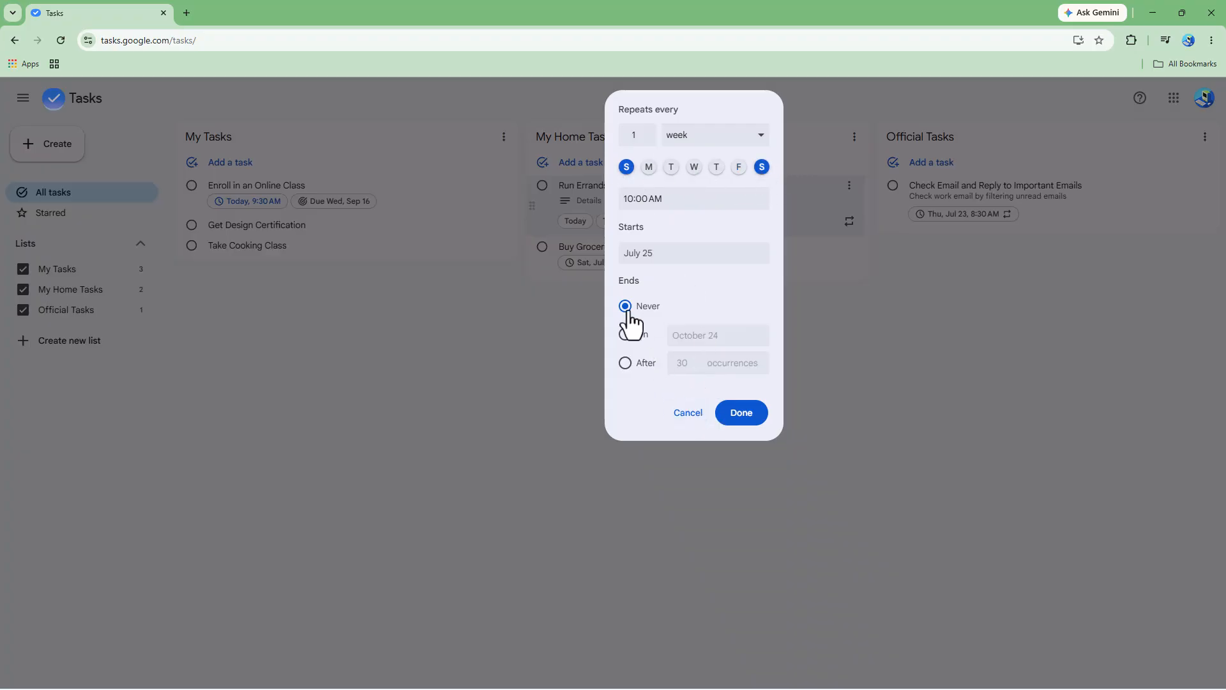
pyautogui.click(742, 412)
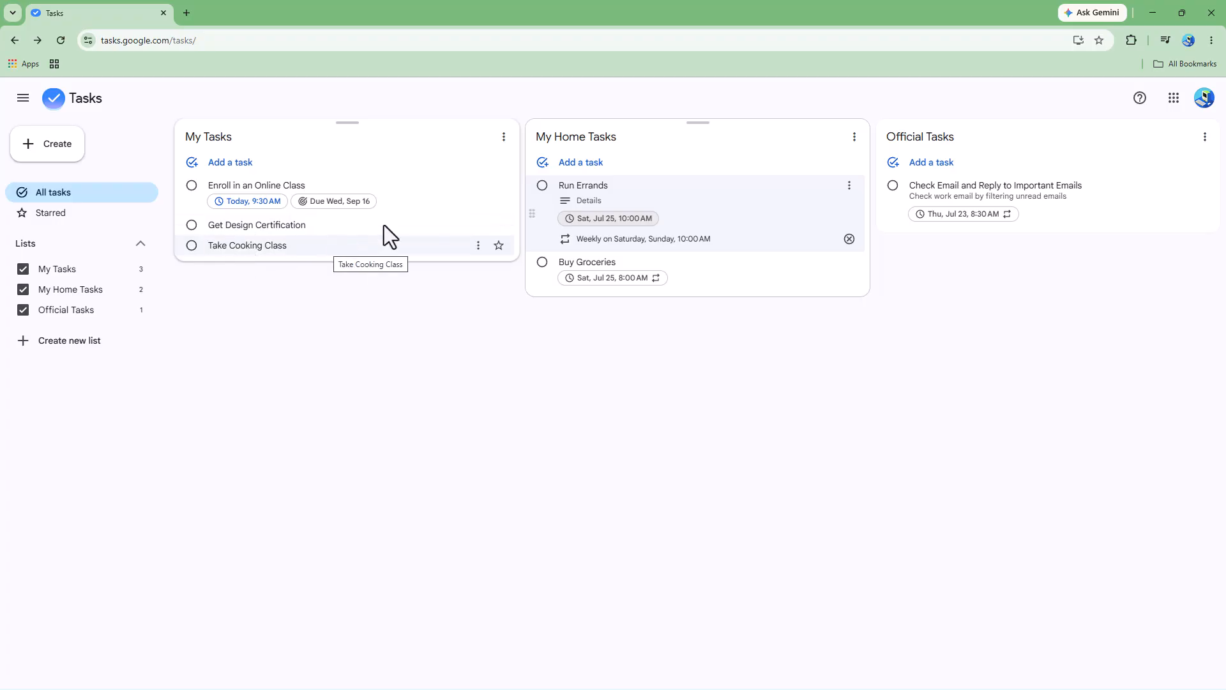
# Add a task titled "Take Online Class" to the My Tasks list.
pyautogui.click(389, 191)
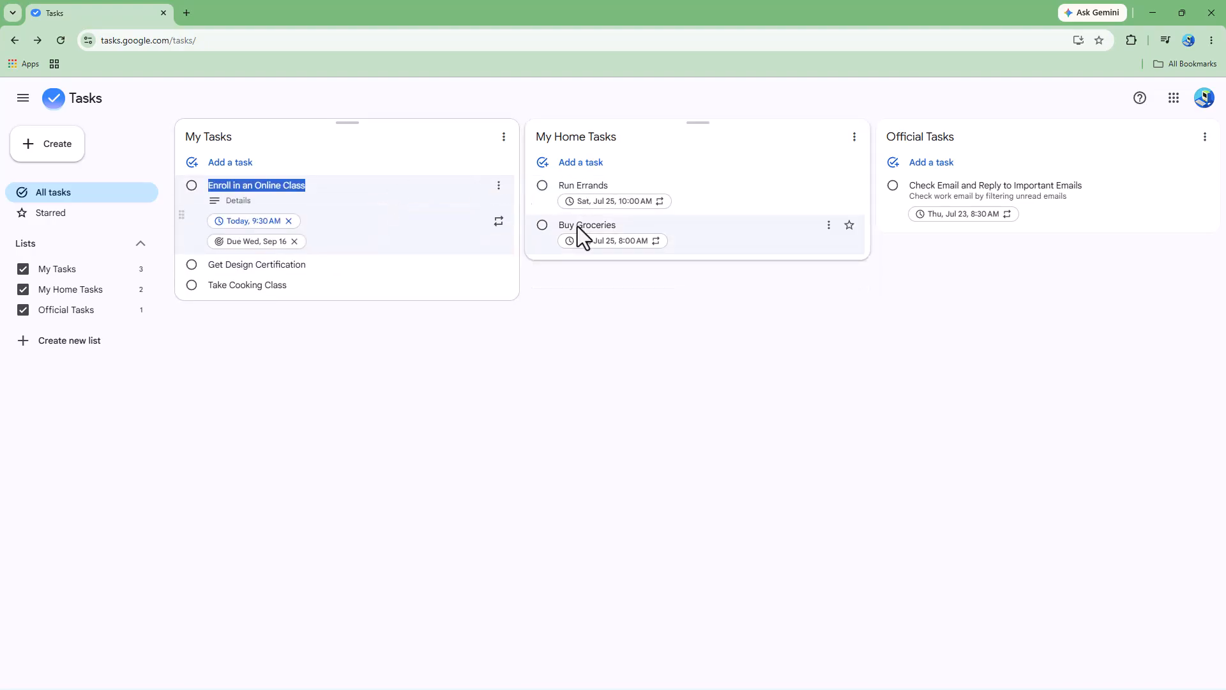
pyautogui.click(236, 164)
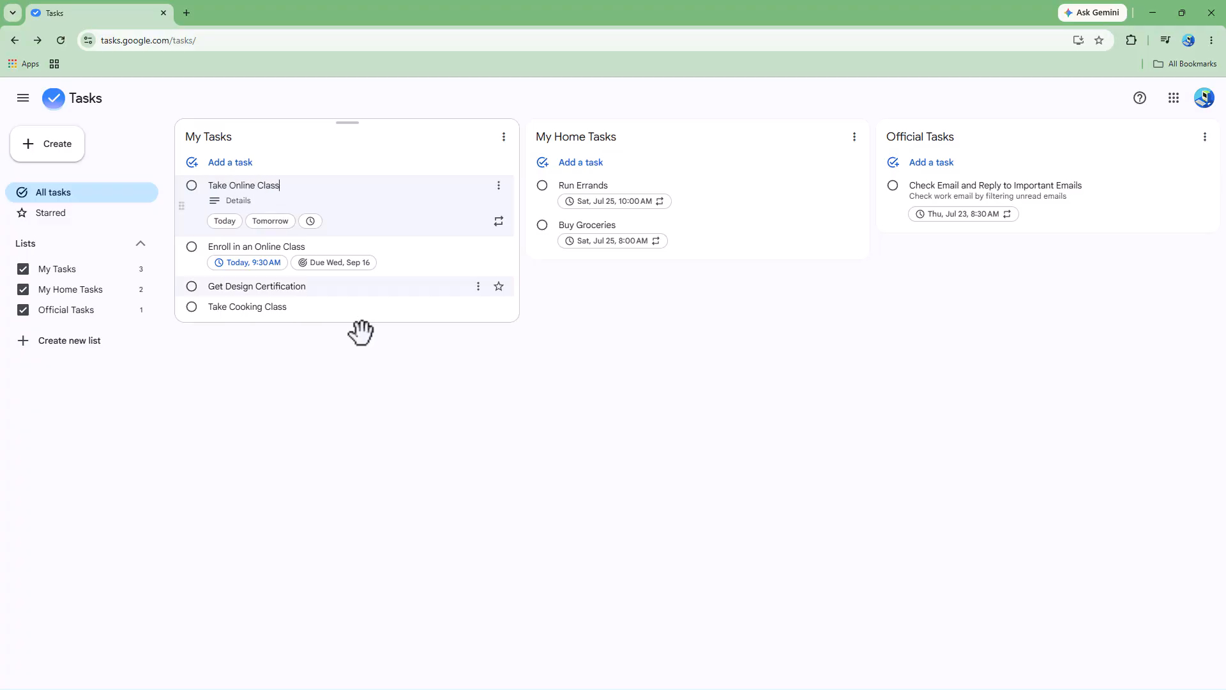
pyautogui.click(295, 184)
# Schedule the Take Online Class task for August 3, 2026 at 6:00 PM.
pyautogui.click(310, 220)
pyautogui.click(410, 253)
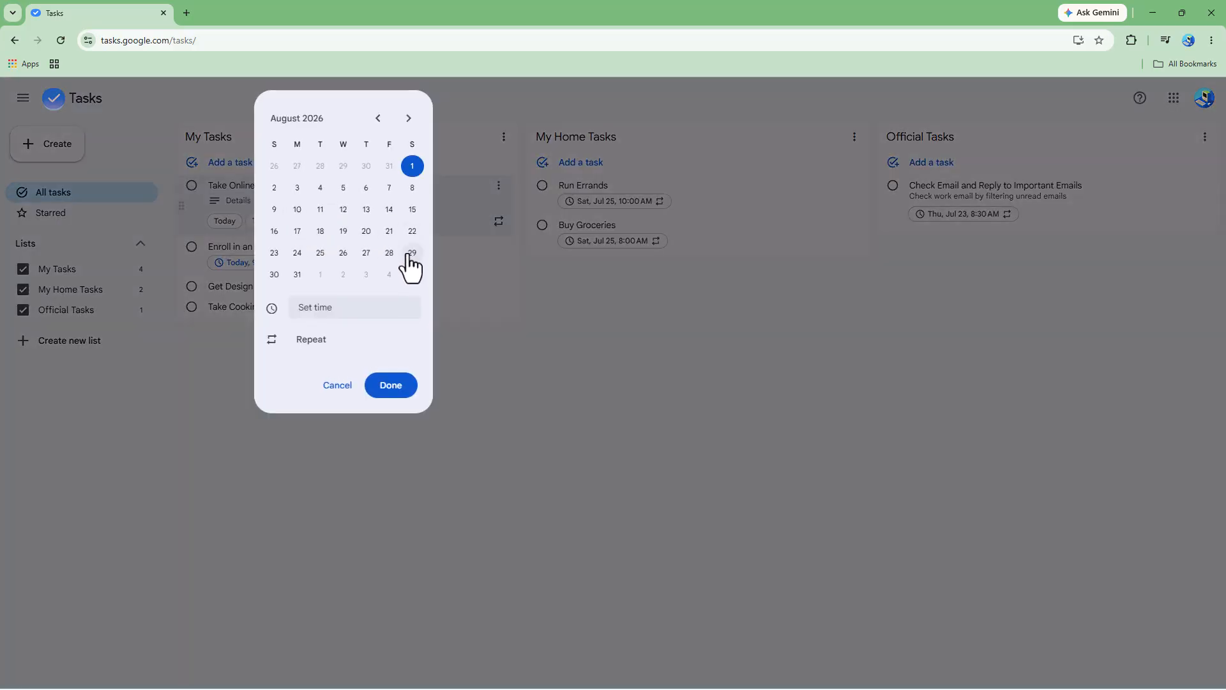
pyautogui.click(347, 313)
pyautogui.scroll(-8, 345, 415)
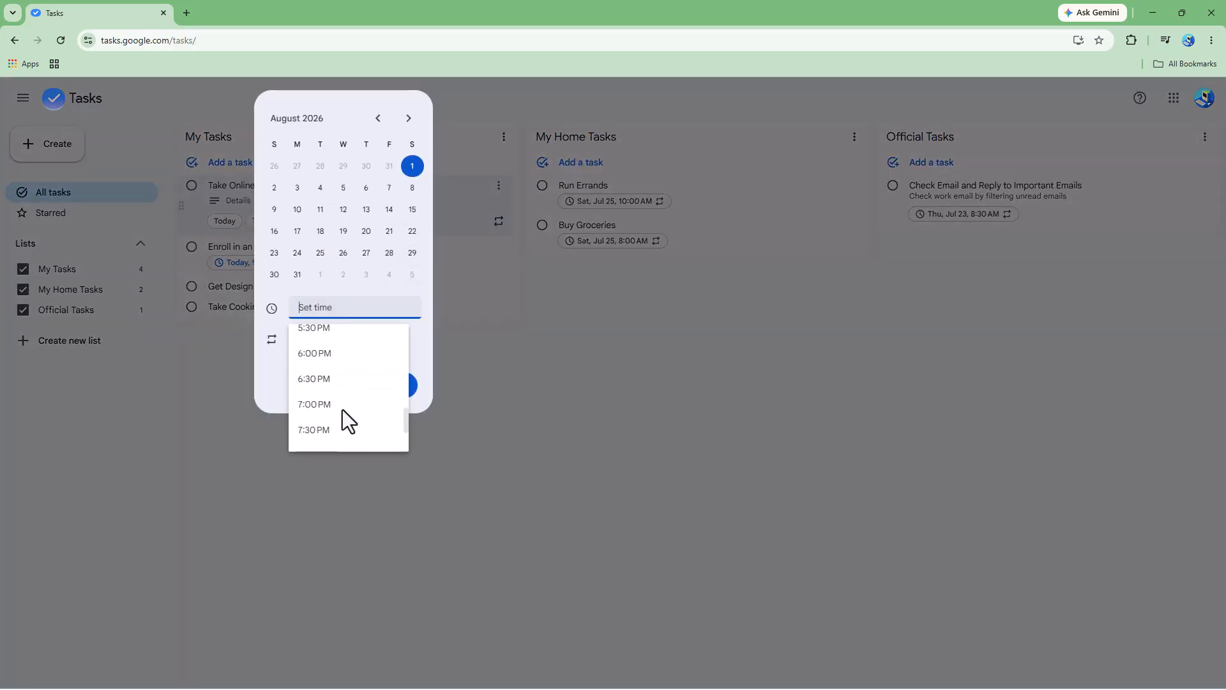
pyautogui.click(297, 189)
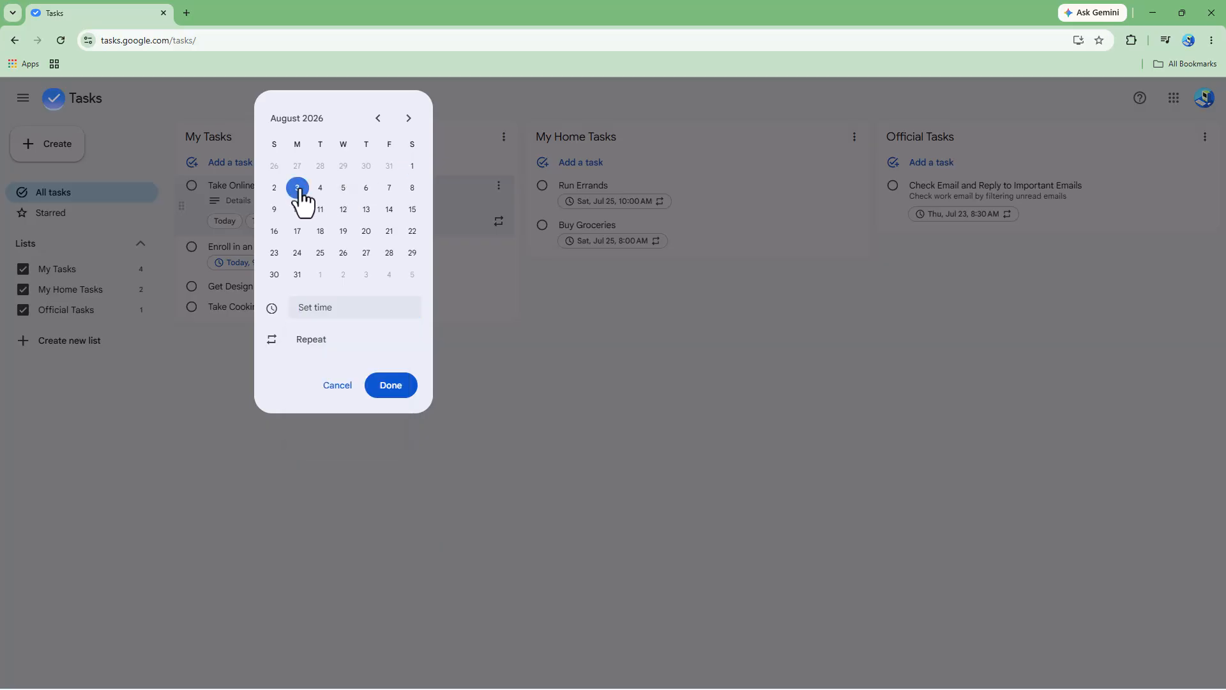
pyautogui.click(383, 313)
pyautogui.scroll(-10, 366, 392)
pyautogui.scroll(2, 346, 383)
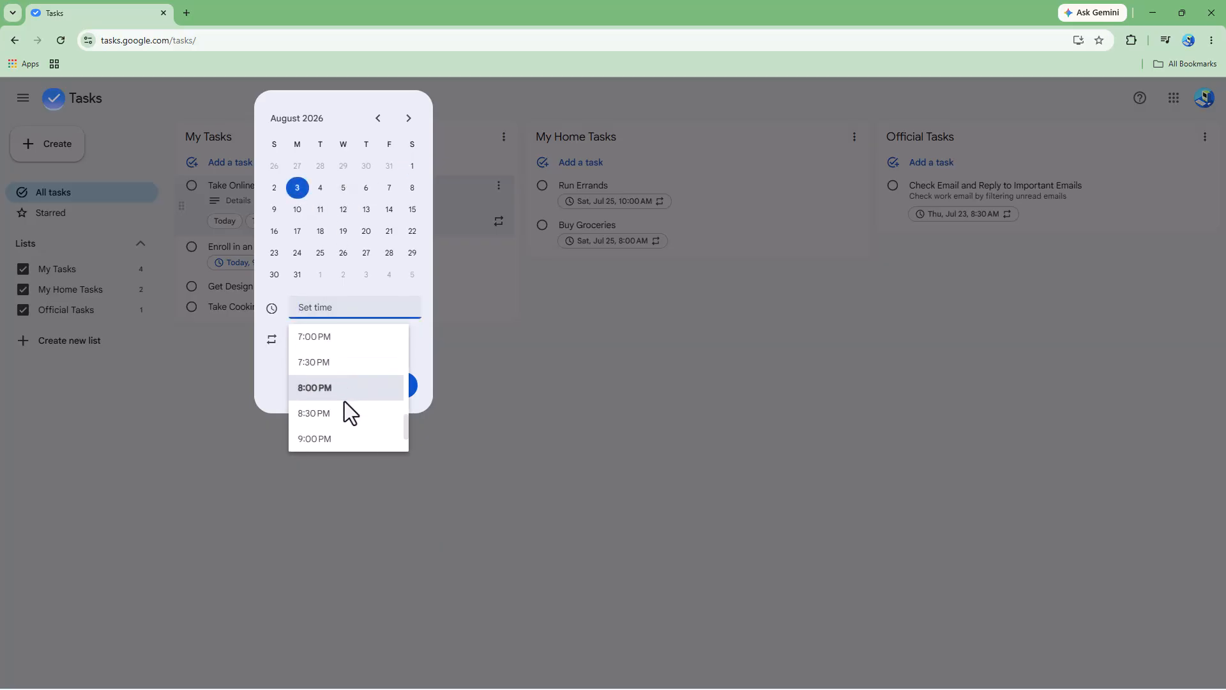
pyautogui.scroll(2, 343, 408)
pyautogui.click(340, 350)
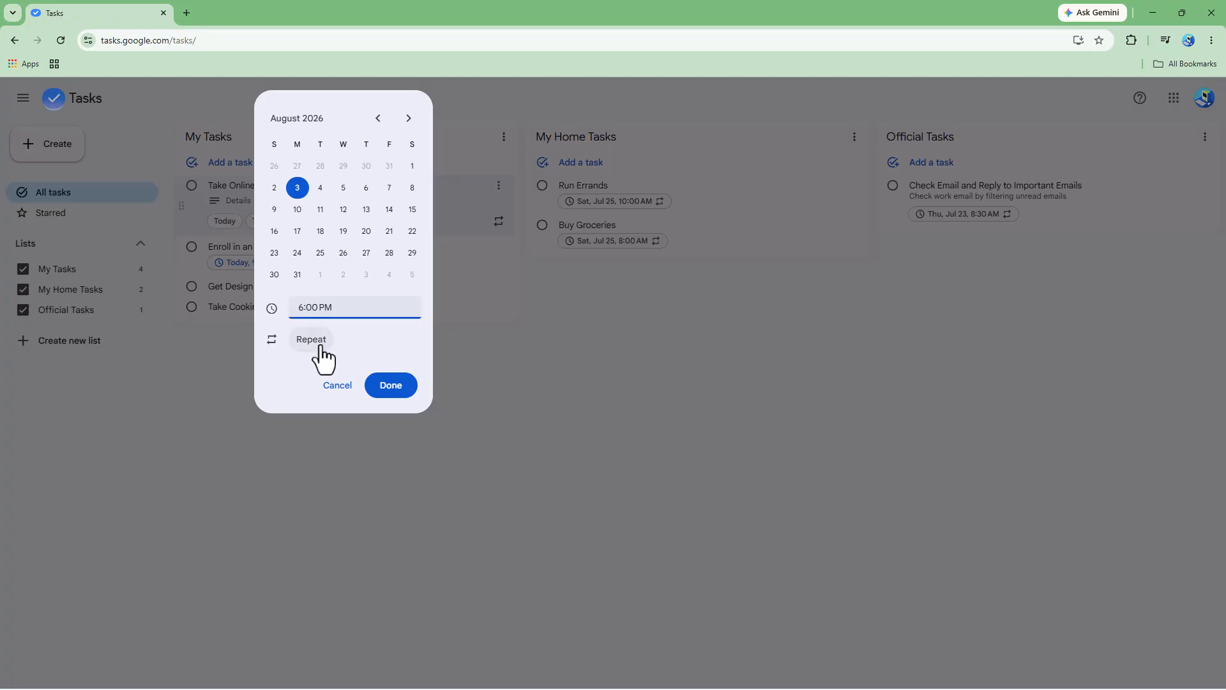
# Make the Take Online Class task repeat every week on Monday through Friday.
pyautogui.click(313, 340)
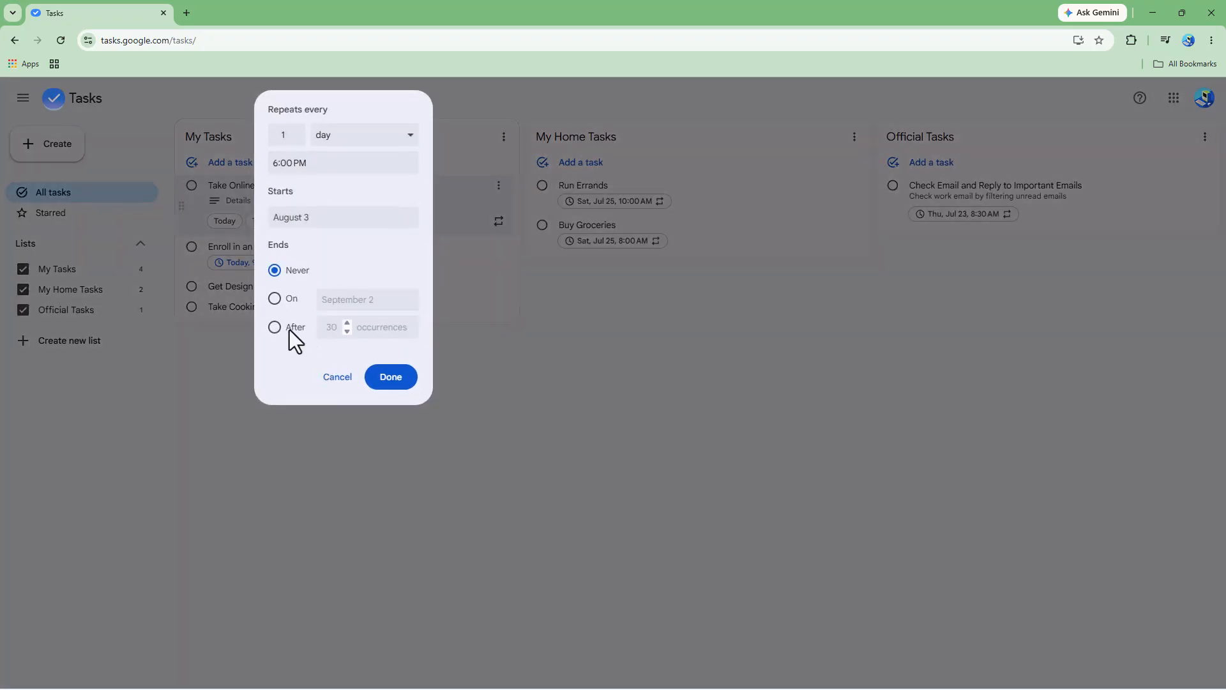
pyautogui.click(354, 137)
pyautogui.click(355, 137)
pyautogui.click(356, 137)
pyautogui.click(359, 189)
pyautogui.click(320, 166)
pyautogui.click(343, 166)
pyautogui.click(366, 167)
pyautogui.click(384, 168)
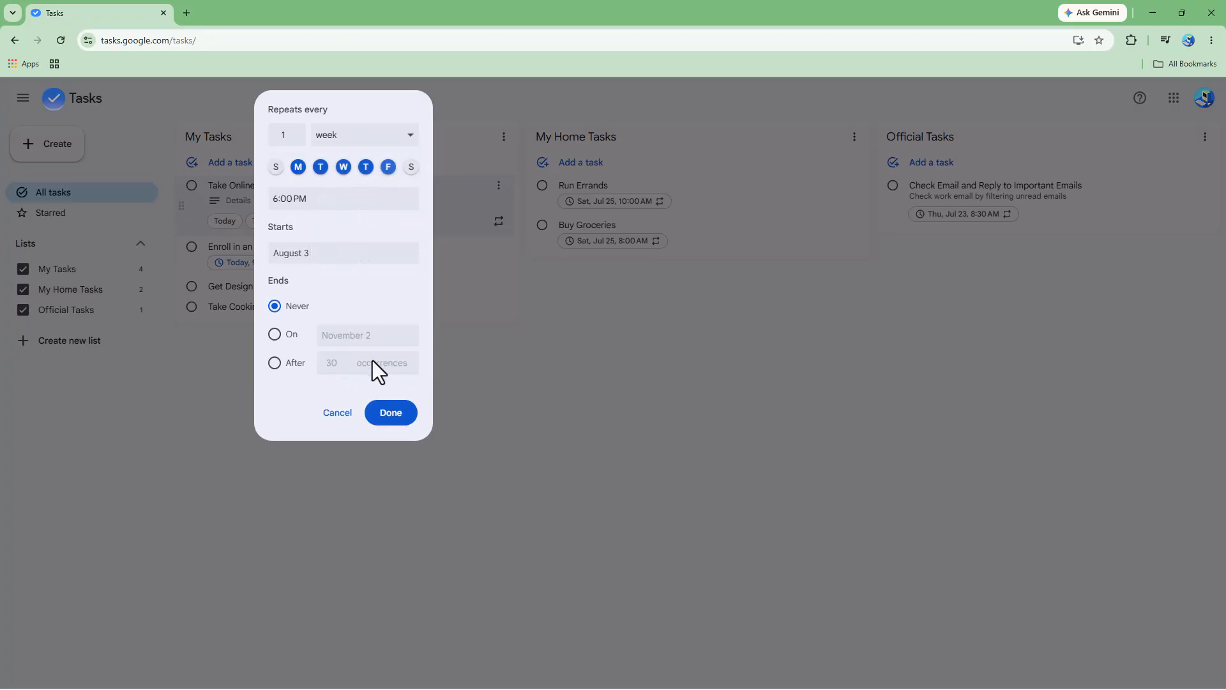
# Set the Take Online Class repetition to end after 60 occurrences.
pyautogui.click(275, 363)
pyautogui.click(328, 362)
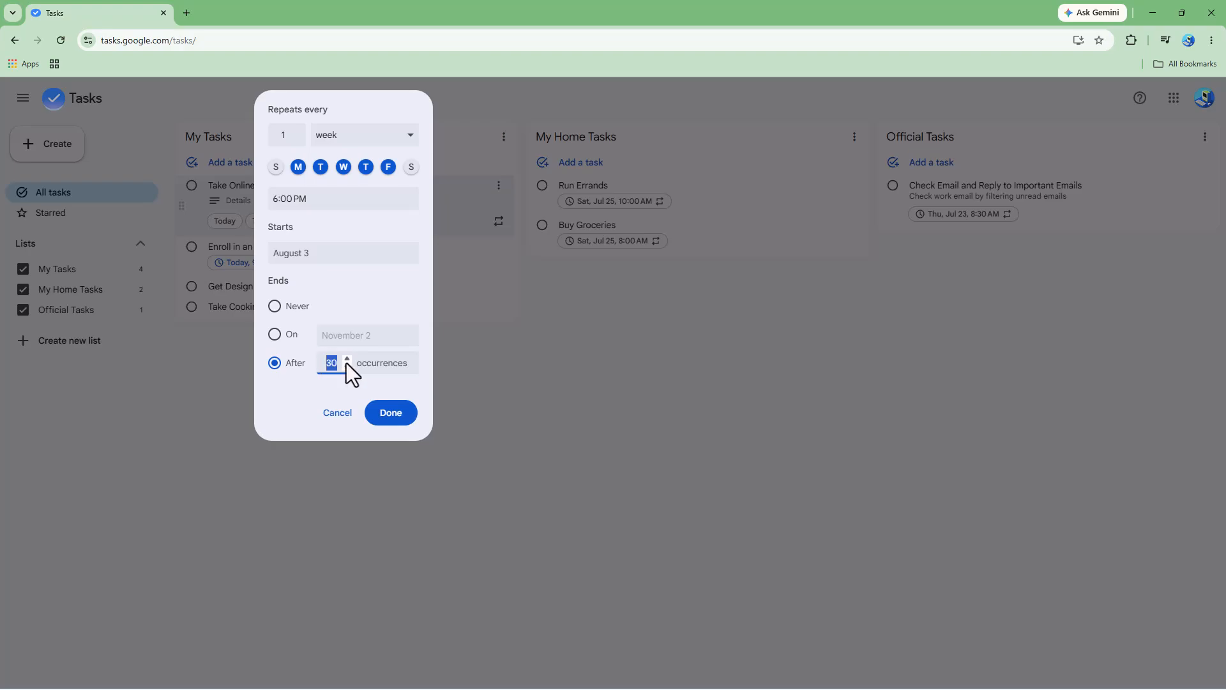
pyautogui.write('60')
# Set the Take Online Class repetition to end on January 28, 2027, and save the schedule.
pyautogui.click(281, 335)
pyautogui.click(407, 138)
pyautogui.click(406, 138)
pyautogui.click(365, 273)
pyautogui.click(390, 345)
pyautogui.click(392, 412)
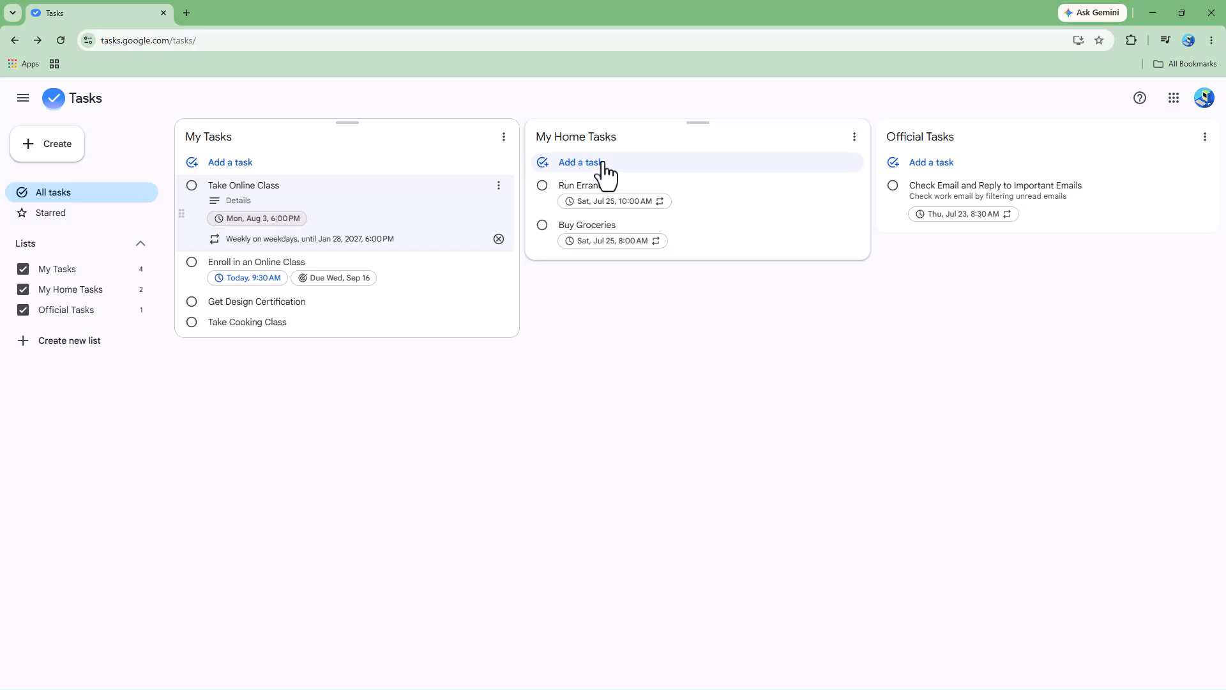
# Add a task titled "Pay Taxes" to the My Tasks list.
pyautogui.click(231, 165)
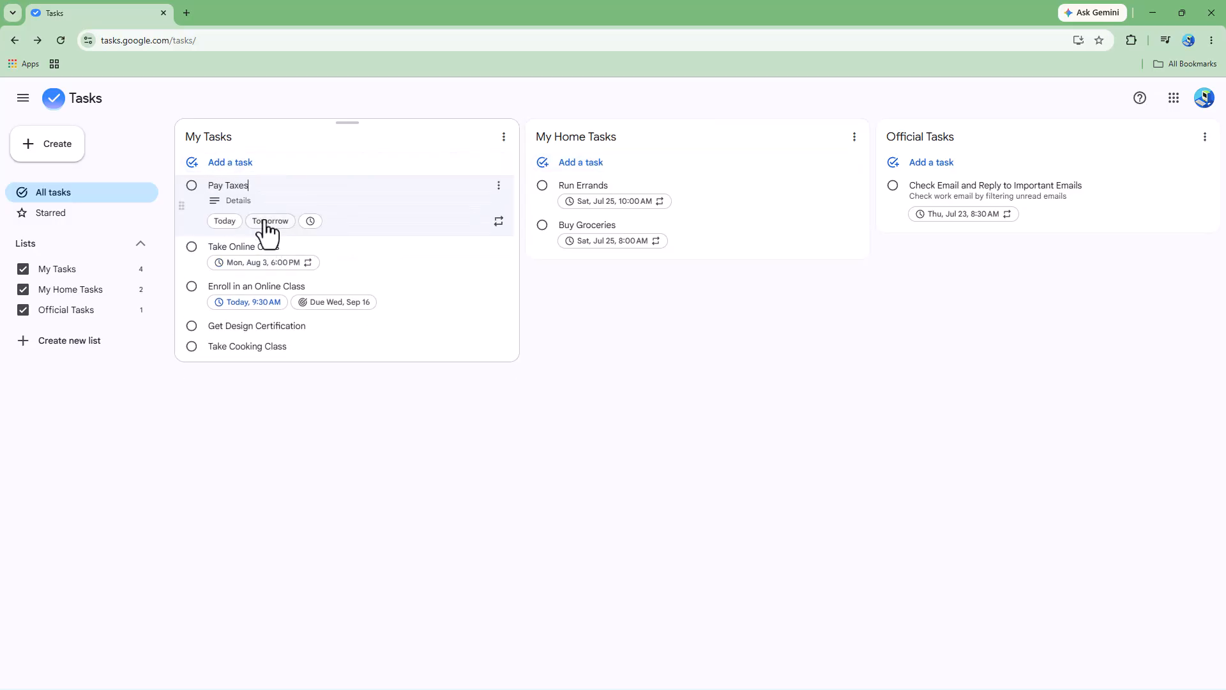
pyautogui.click(417, 407)
pyautogui.click(313, 182)
# Set the Pay Taxes task to repeat every year at 2:00 PM.
pyautogui.click(499, 220)
pyautogui.click(331, 142)
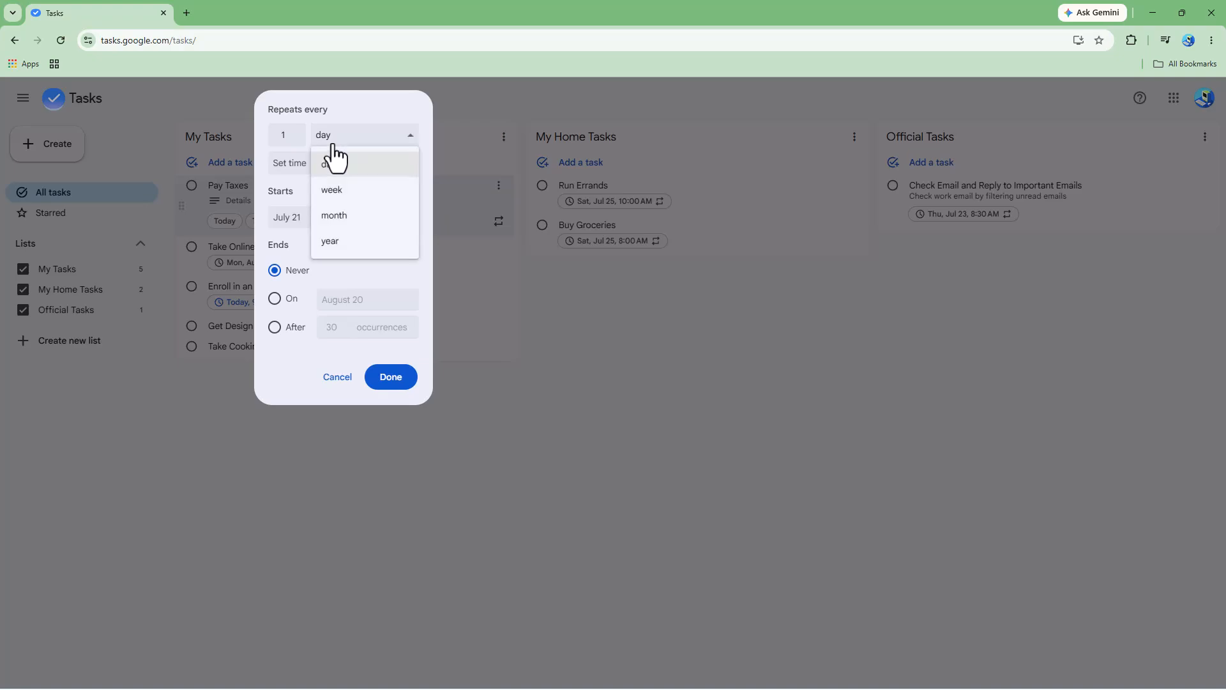
pyautogui.click(350, 249)
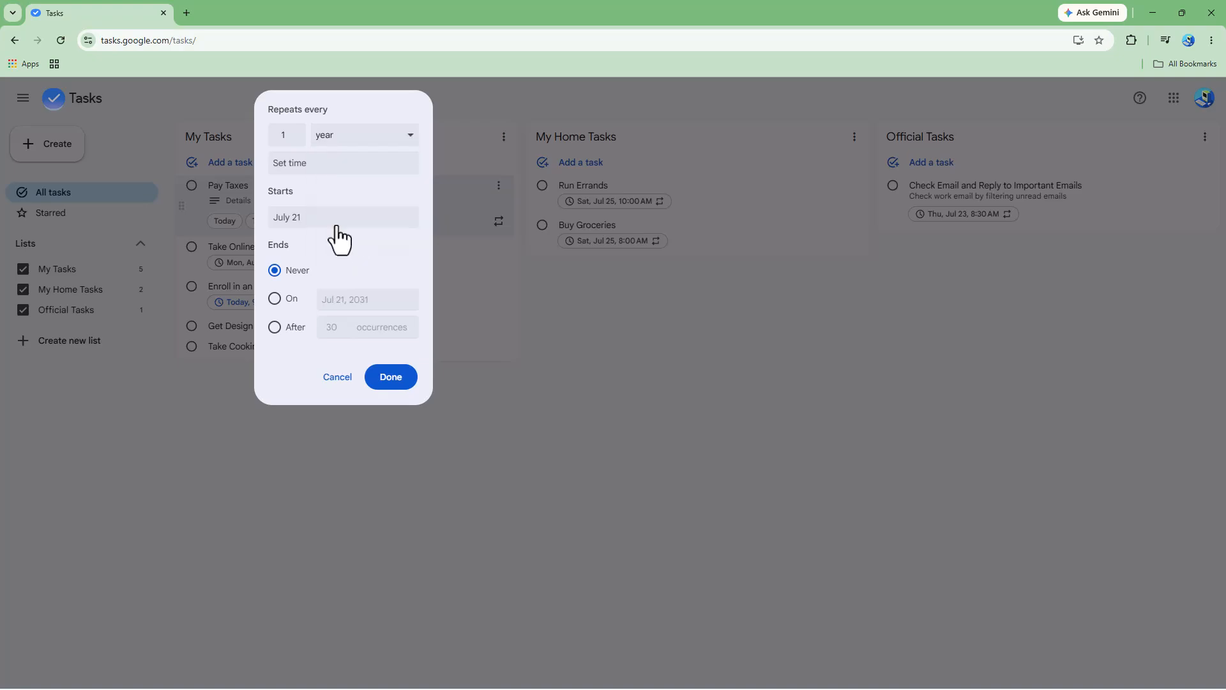
pyautogui.click(310, 161)
pyautogui.scroll(-5, 336, 270)
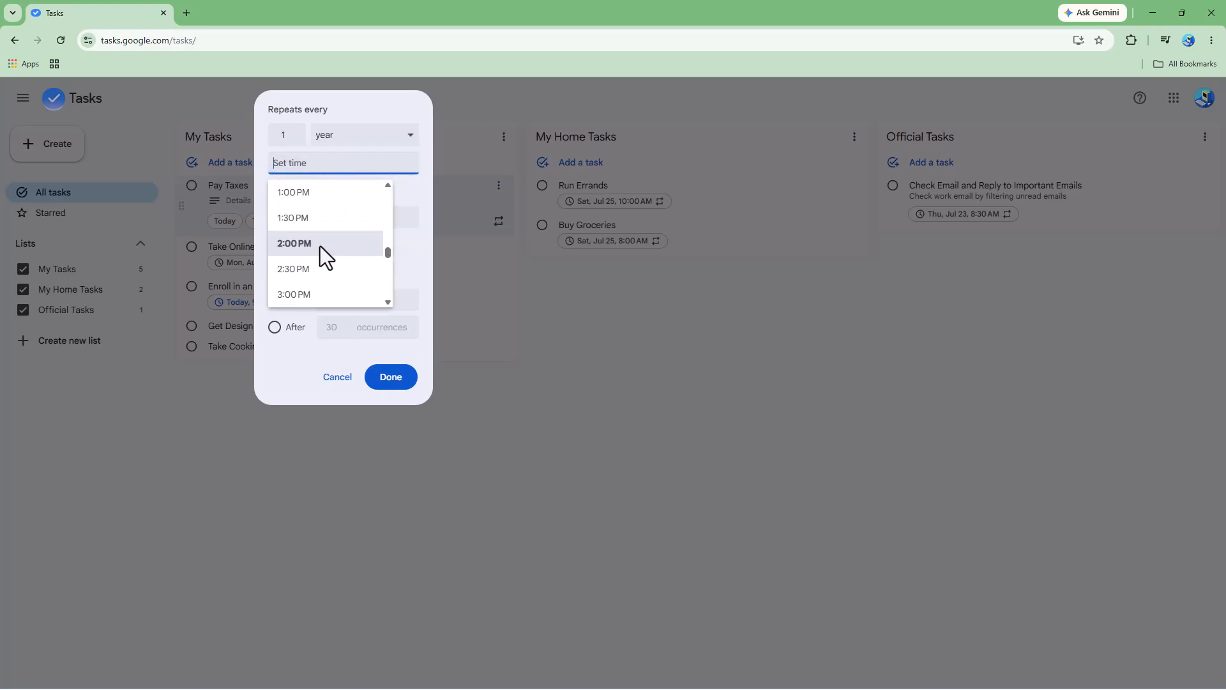
pyautogui.click(320, 247)
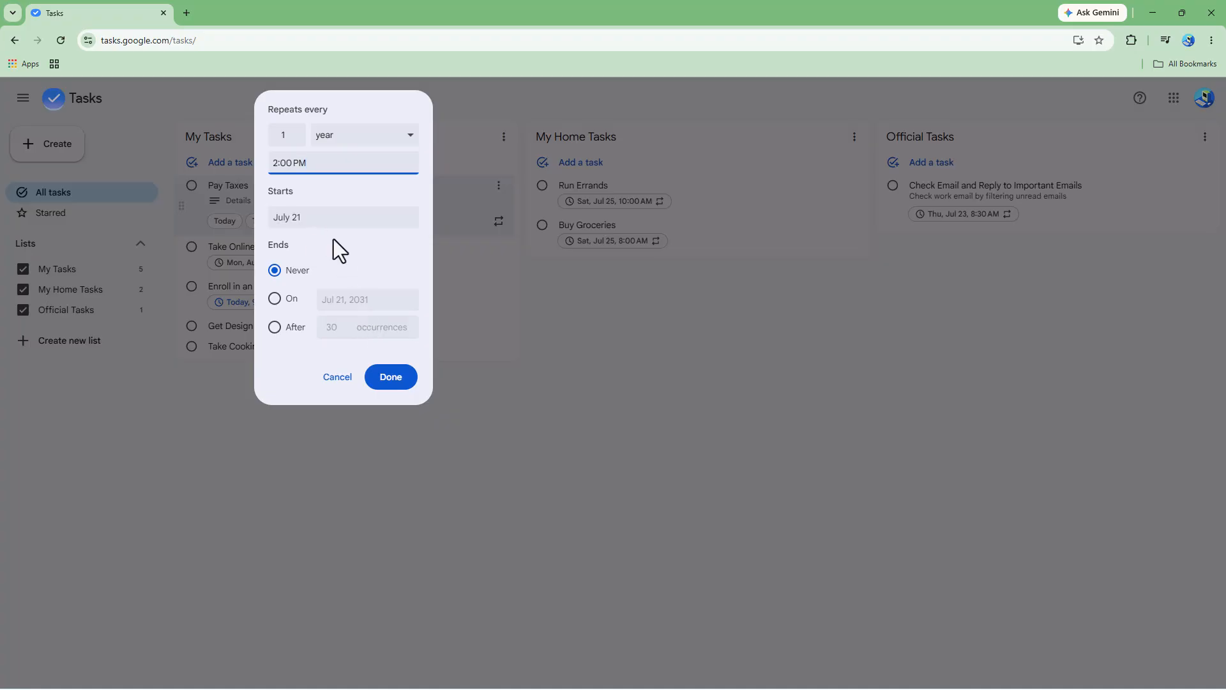
# Save the yearly Pay Taxes schedule and add a task titled "Pay Electricity Bill" to the My Tasks list.
pyautogui.click(412, 375)
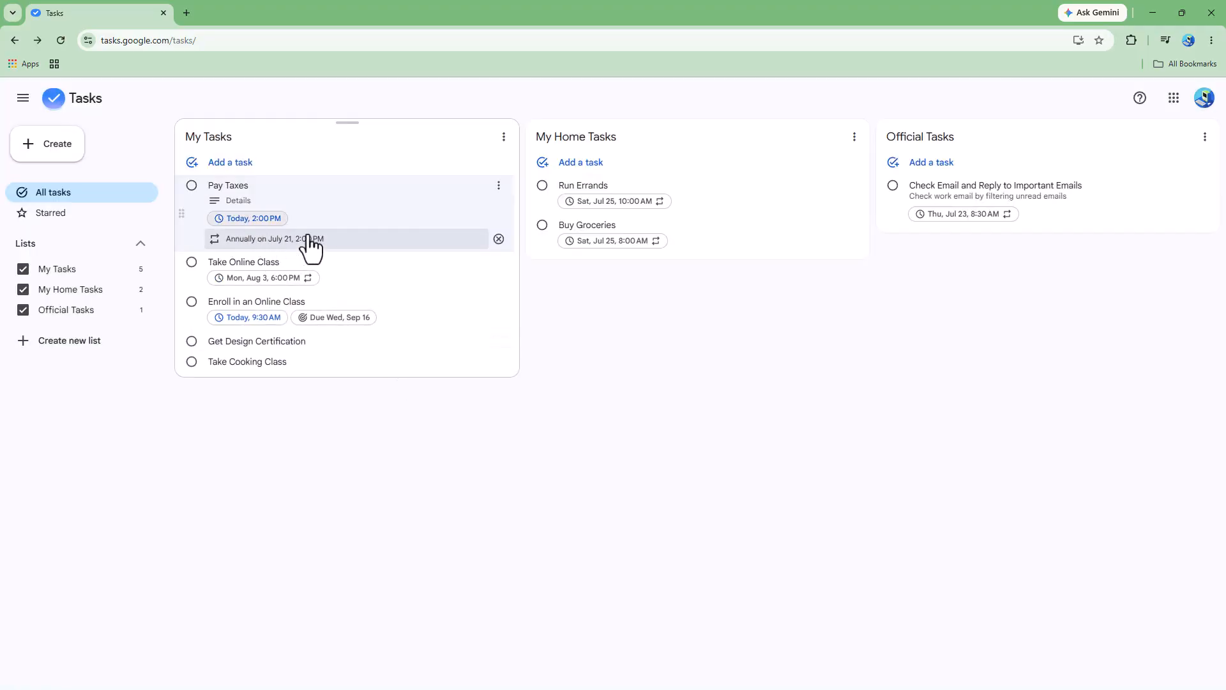
pyautogui.click(246, 162)
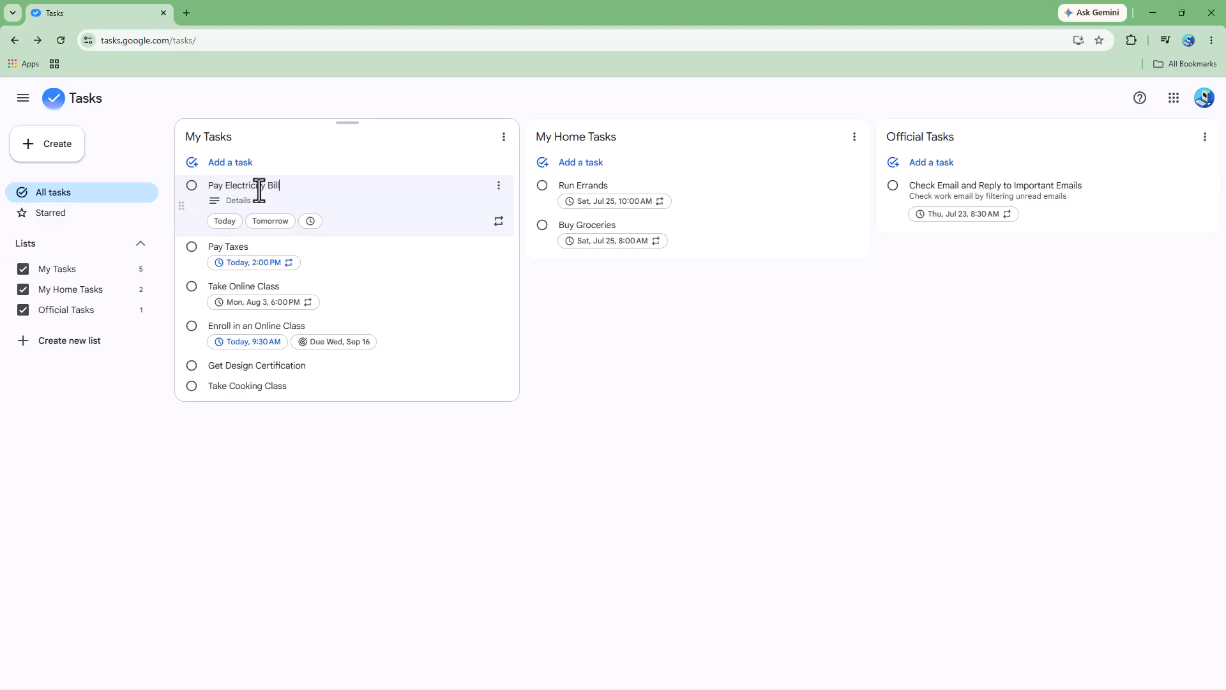
# Schedule the Pay Electricity Bill task for July 24, 2026, repeating every month on the fourth Friday, and save the schedule.
pyautogui.click(310, 221)
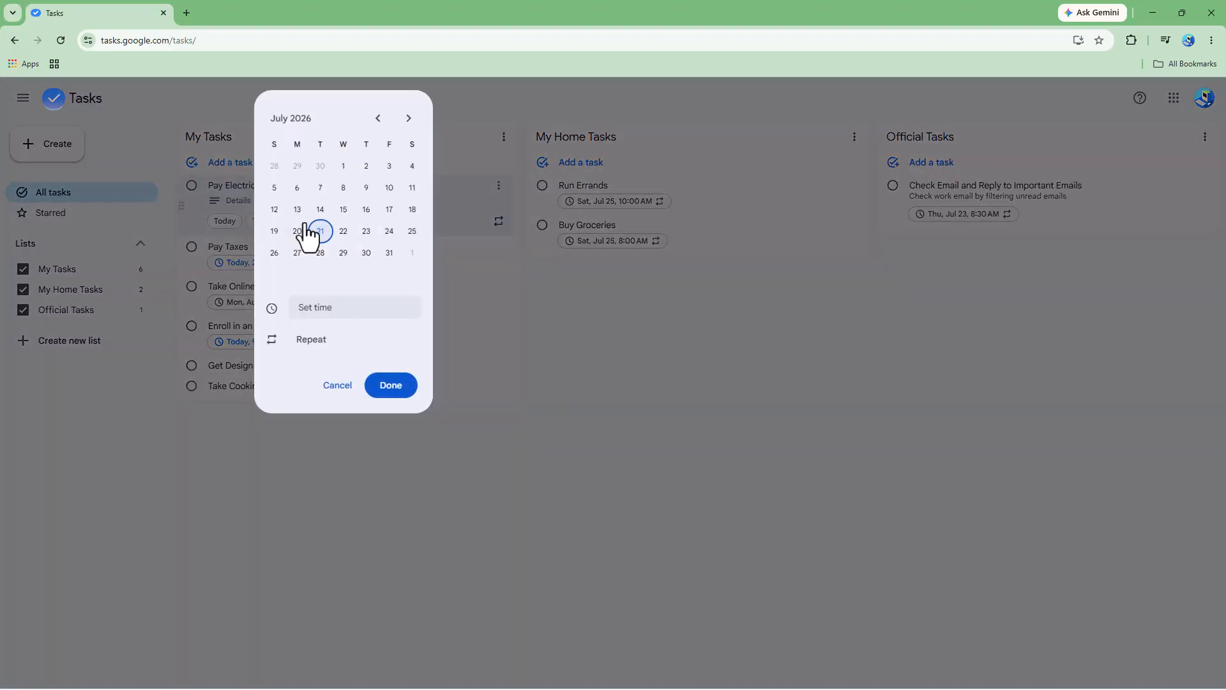
pyautogui.click(390, 234)
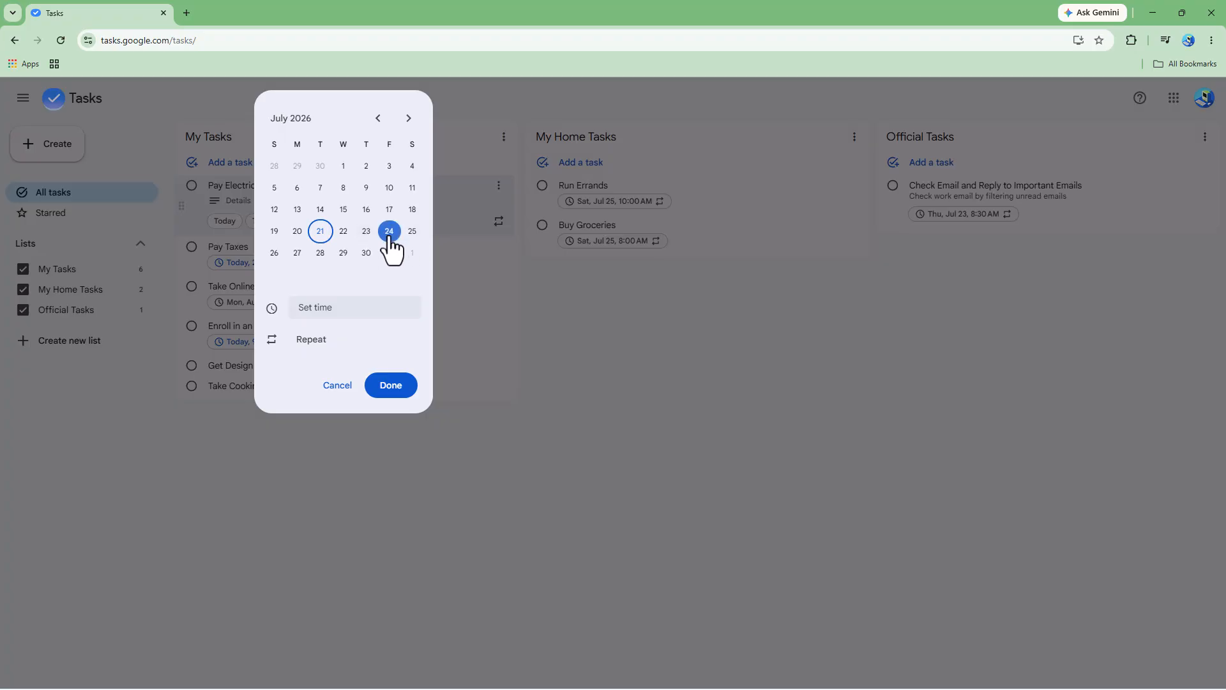
pyautogui.click(334, 341)
pyautogui.click(348, 136)
pyautogui.click(338, 216)
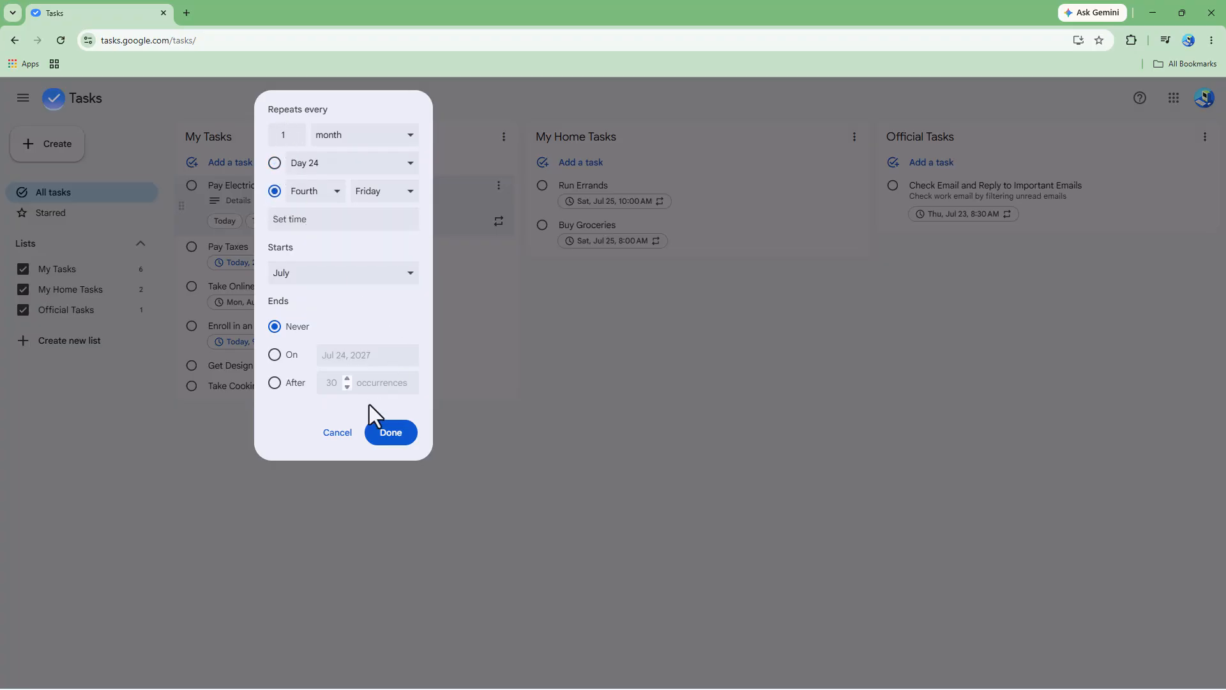
pyautogui.click(388, 444)
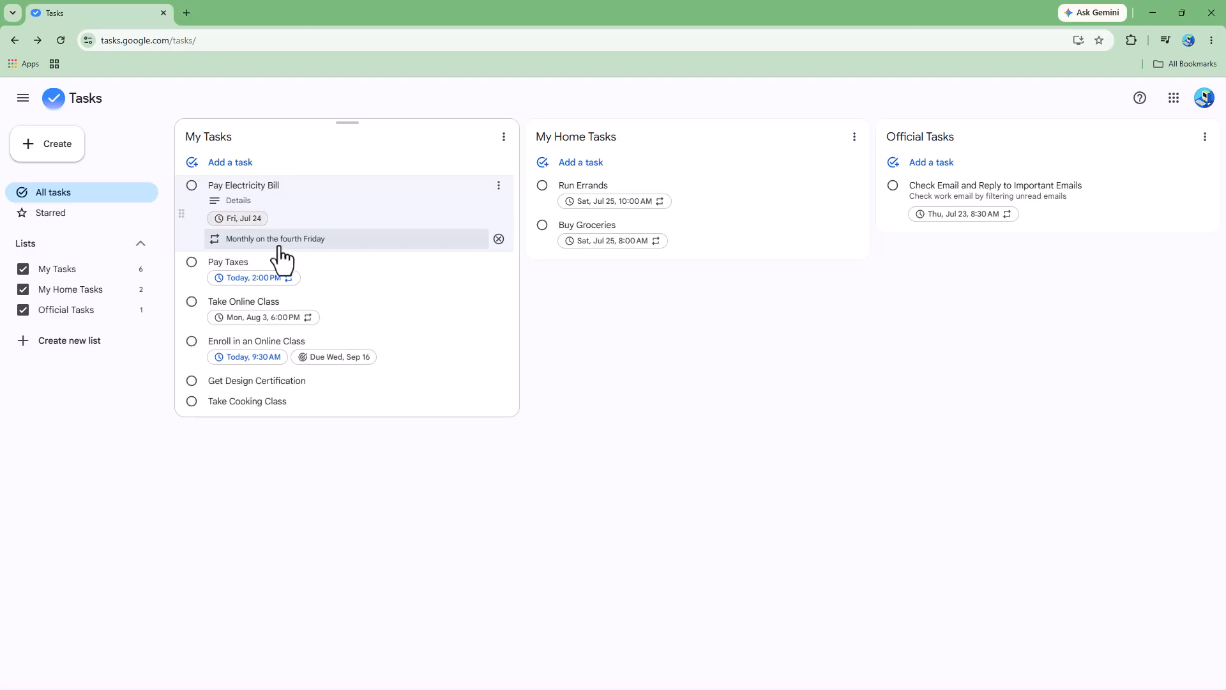